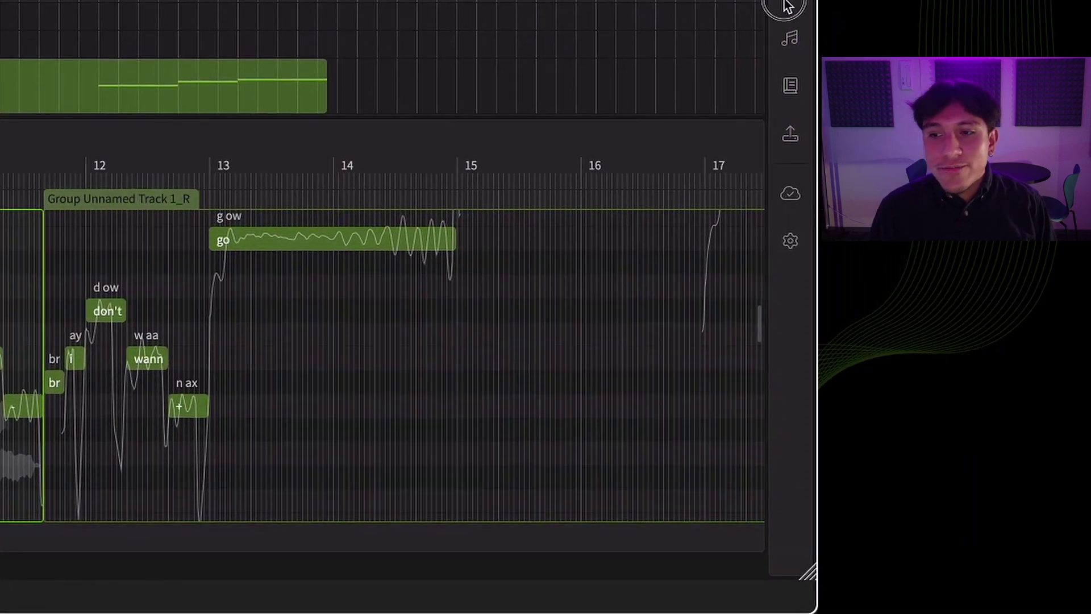
- Show Felicia 2's Airy, Bright, Musical, Operatic and Powerful Vocal Mode knobs, all at 0%
{"action": "left_click", "coordinate": [1075, 257]}
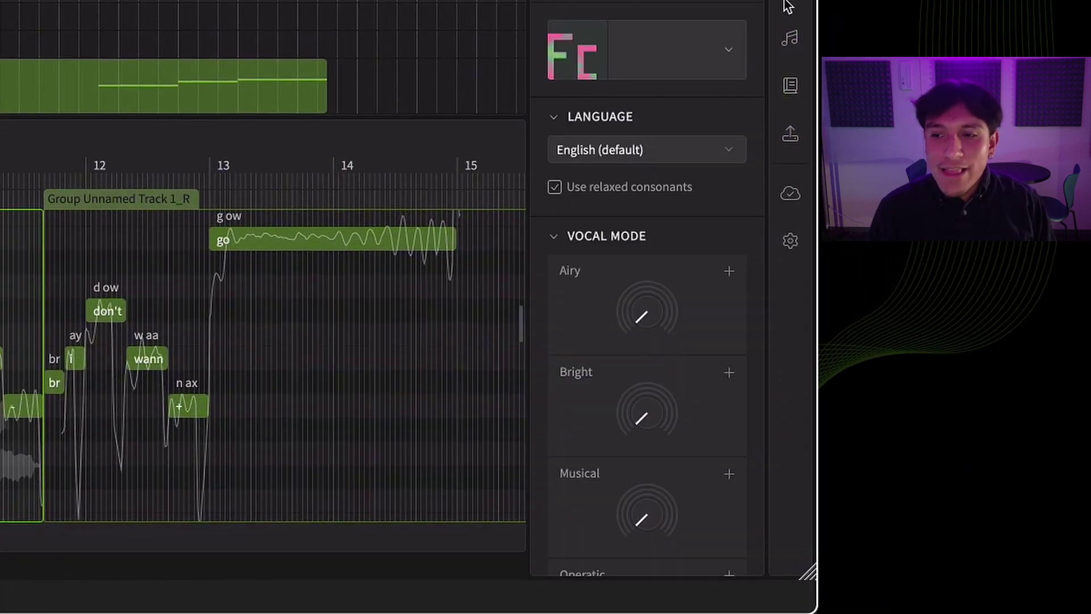
{"action": "scroll", "coordinate": [682, 110], "scroll_direction": "down", "scroll_amount": 5}
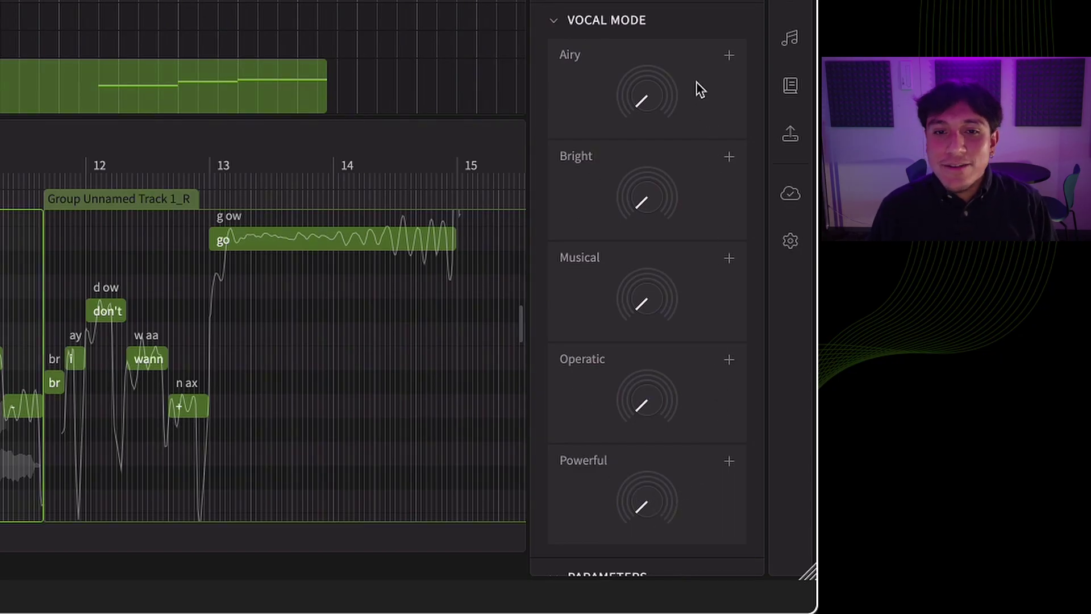
{"action": "mouse_move", "coordinate": [667, 78]}
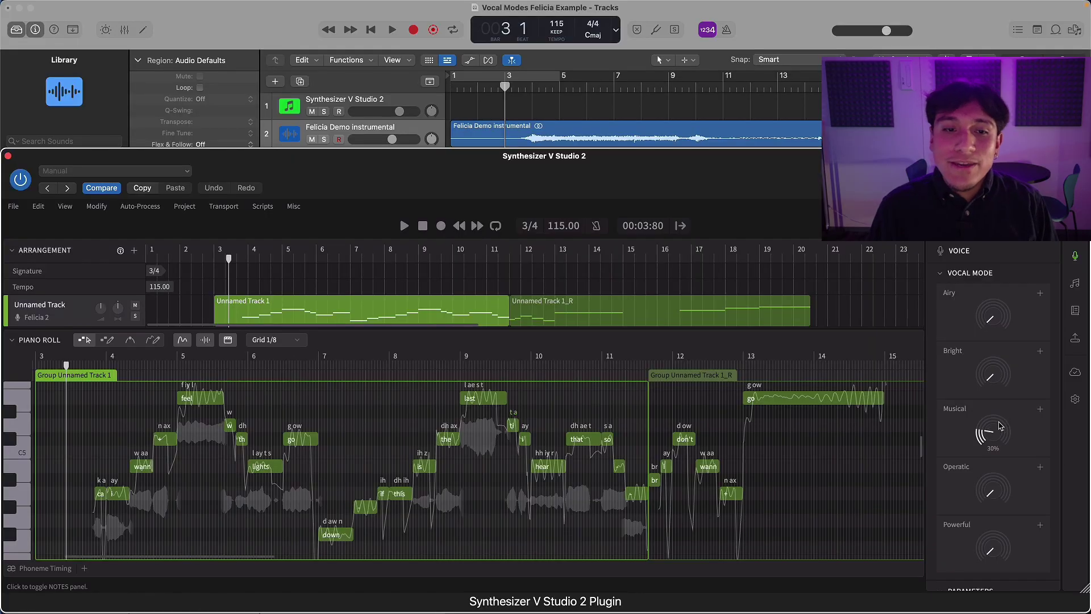
- Switch between the Unnamed Track 1 and Unnamed Track 1_R groups, ending in Unnamed Track 1_R
{"action": "left_click", "coordinate": [752, 312]}
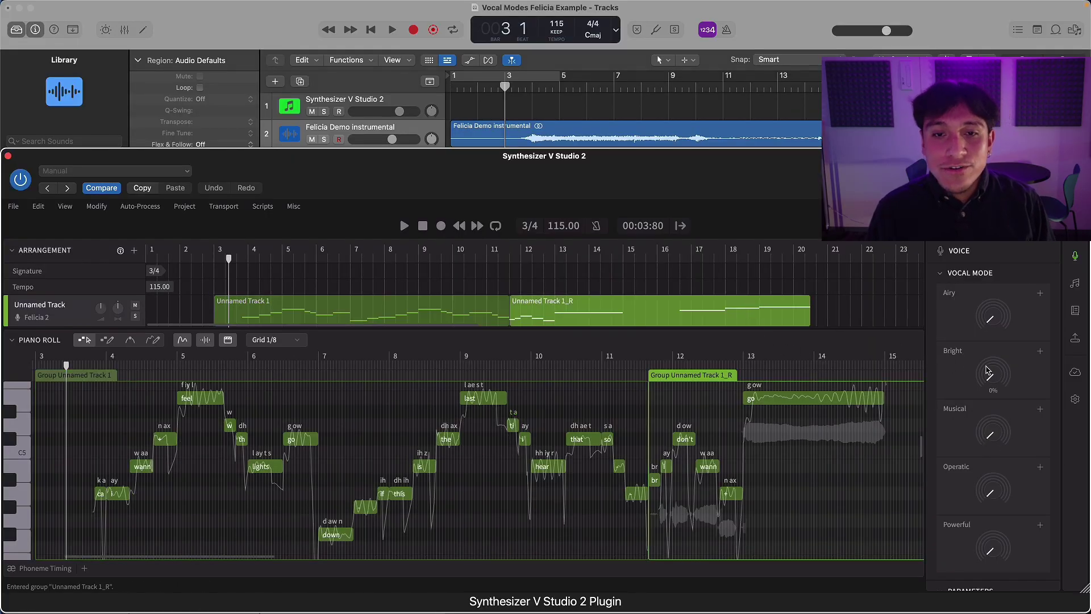
{"action": "left_click", "coordinate": [469, 305]}
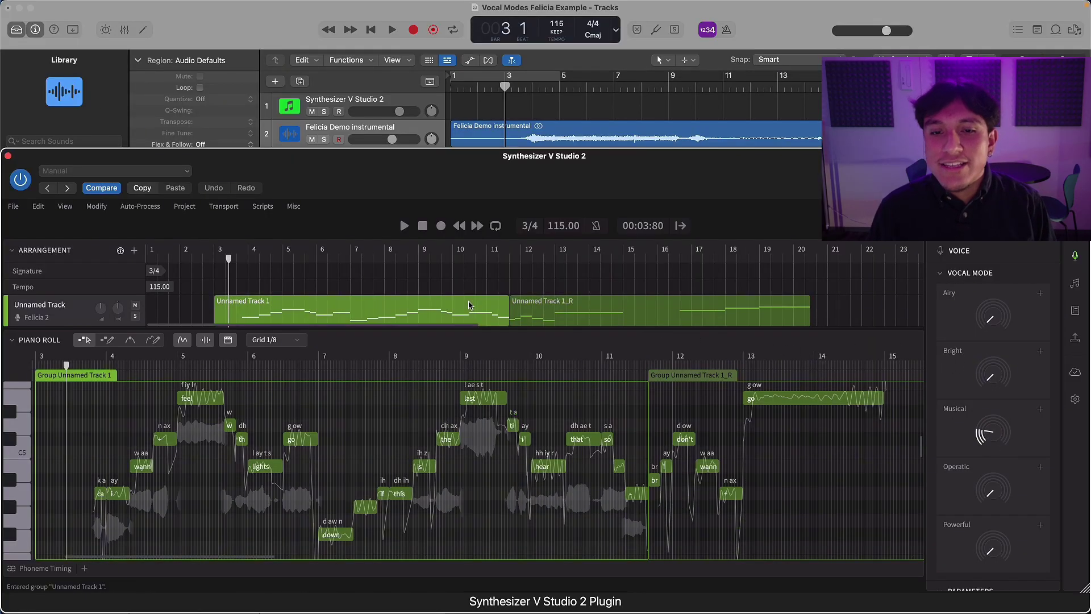
{"action": "left_click", "coordinate": [560, 316]}
{"action": "left_click", "coordinate": [477, 310]}
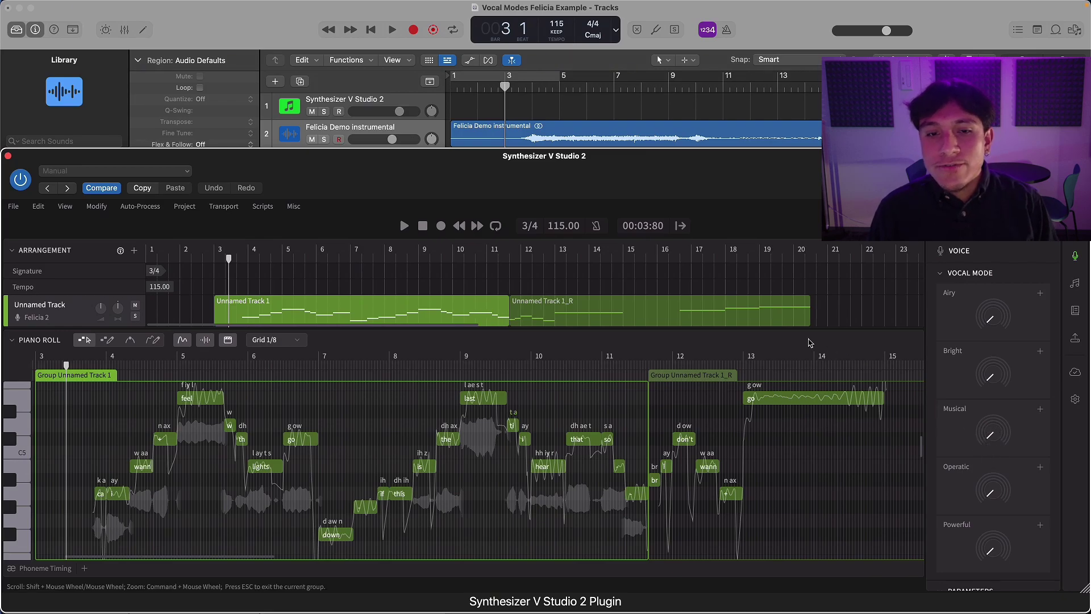
{"action": "left_click", "coordinate": [796, 312]}
- Split Bright and Musical, setting Bright Pitch 50%, Musical Timbre 60% and Bright Pronun 60%
{"action": "mouse_move", "coordinate": [992, 392]}
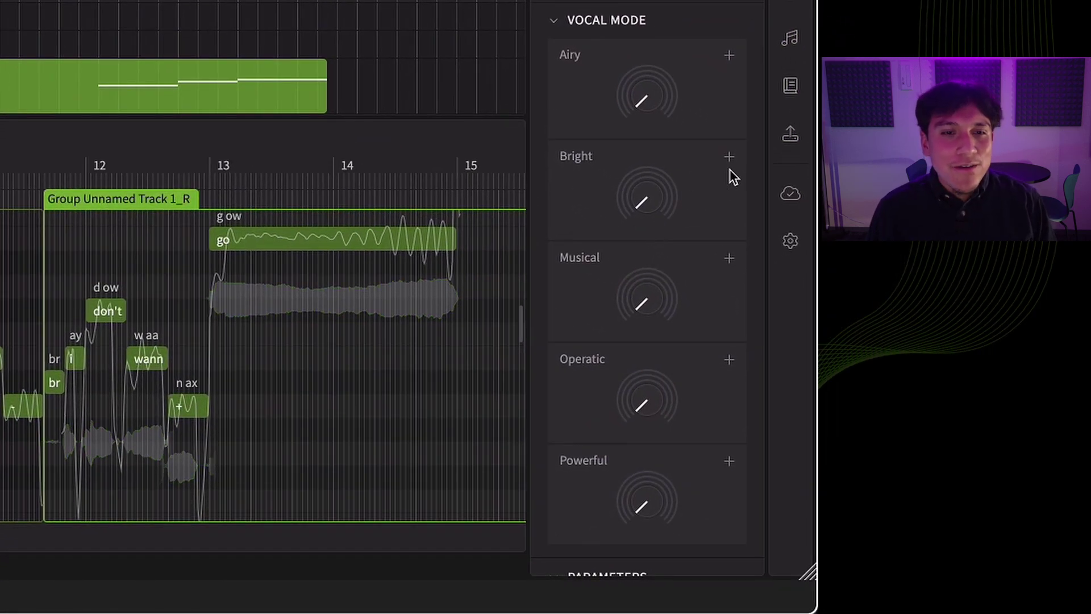
{"action": "left_click", "coordinate": [839, 225]}
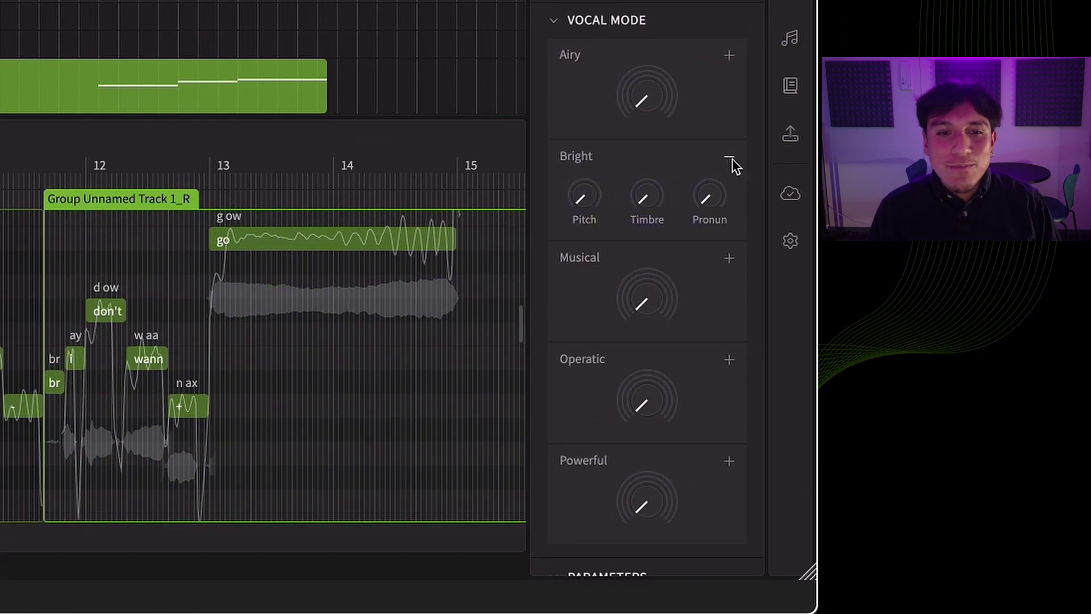
{"action": "left_click", "coordinate": [731, 256]}
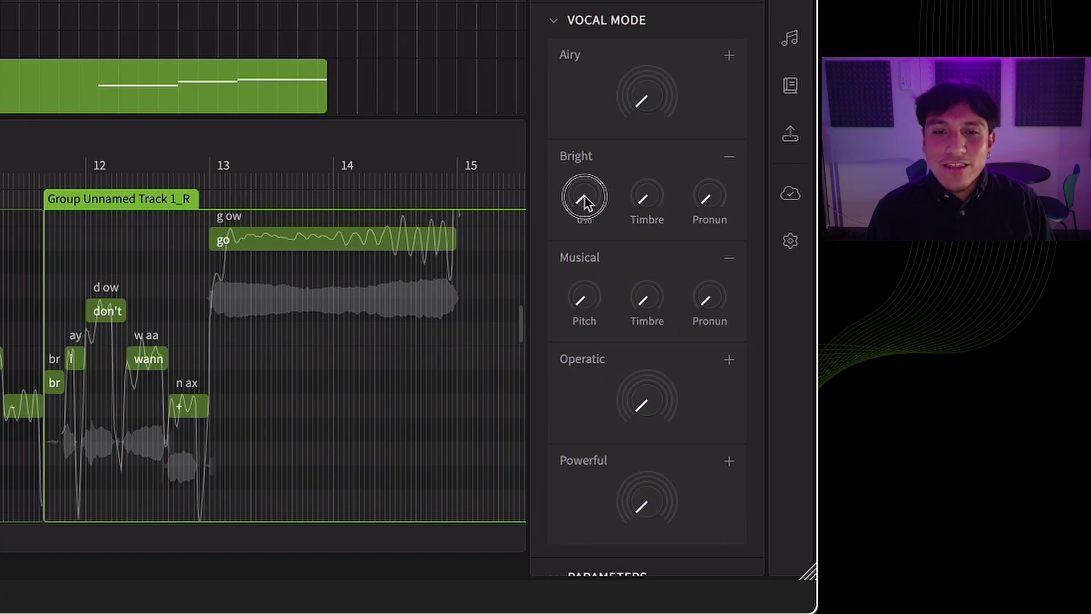
{"action": "left_click_drag", "start_coordinate": [584, 194], "coordinate": [587, 185]}
{"action": "left_click_drag", "start_coordinate": [650, 301], "coordinate": [655, 285]}
{"action": "left_click_drag", "start_coordinate": [707, 197], "coordinate": [707, 180]}
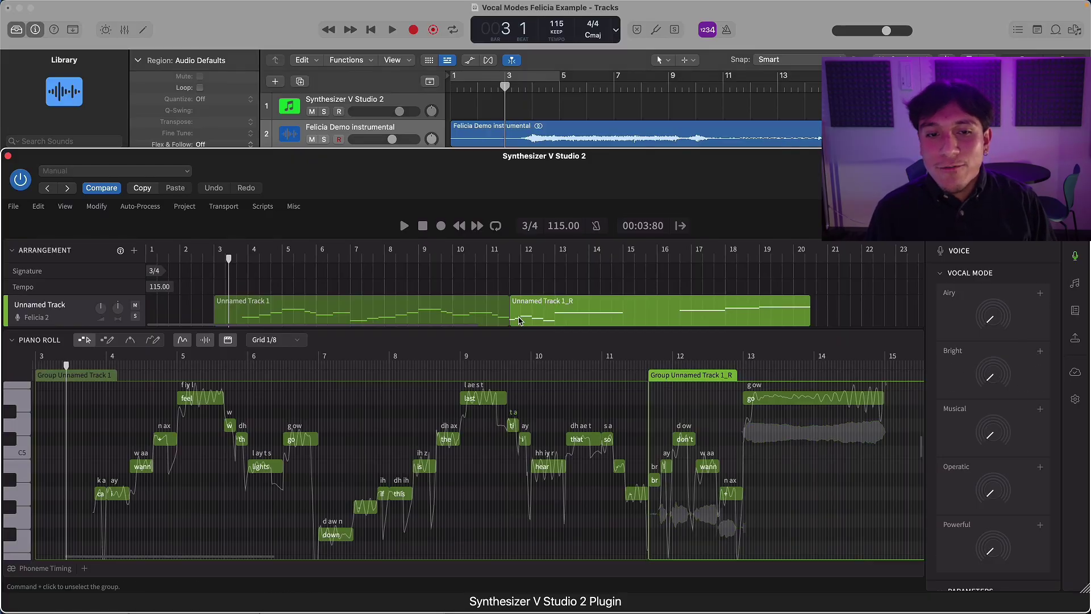
- Play the Felicia vocal with the instrumental from the Logic project, then stop playback
{"action": "left_click", "coordinate": [488, 309]}
{"action": "left_click", "coordinate": [506, 87]}
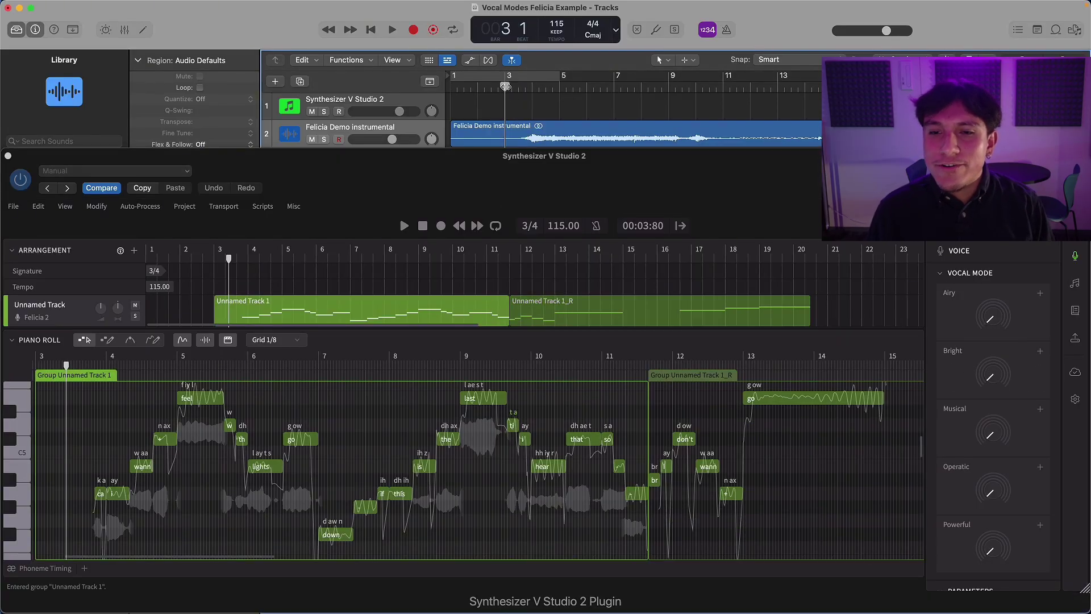
{"action": "key", "text": "space"}
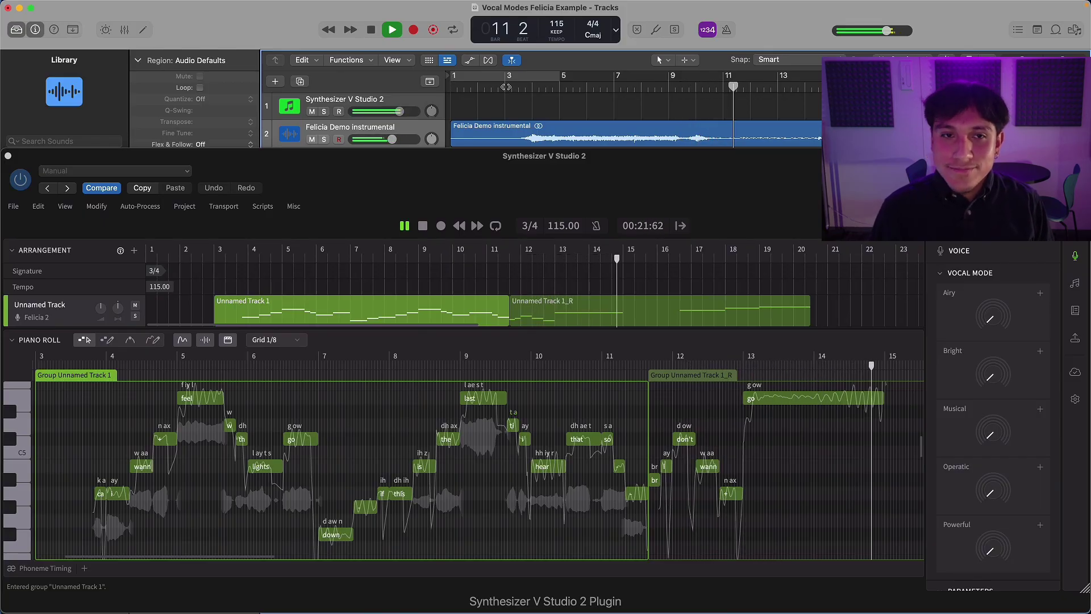
{"action": "key", "text": "space"}
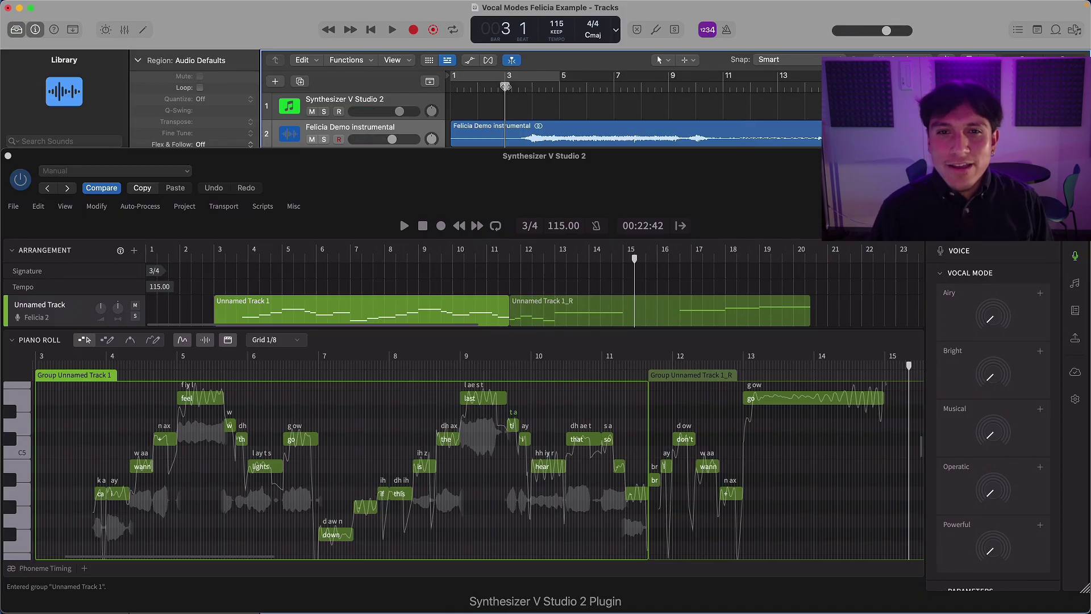
- Turn Felicia's Operatic vocal mode up strongly and return to the Logic project window
{"action": "left_click", "coordinate": [994, 493]}
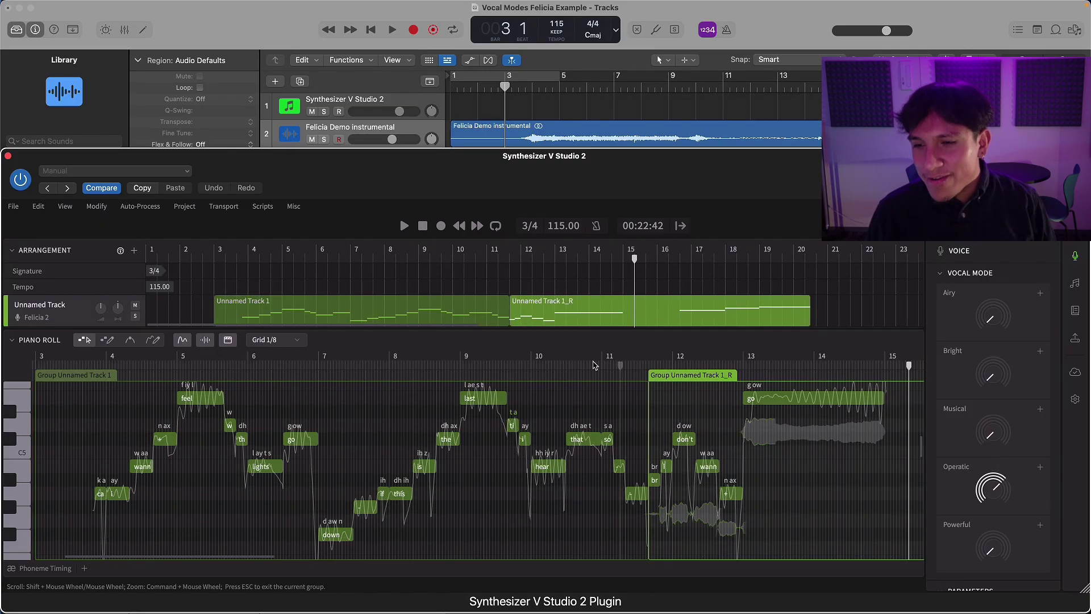
{"action": "left_click", "coordinate": [463, 317]}
{"action": "left_click", "coordinate": [506, 88]}
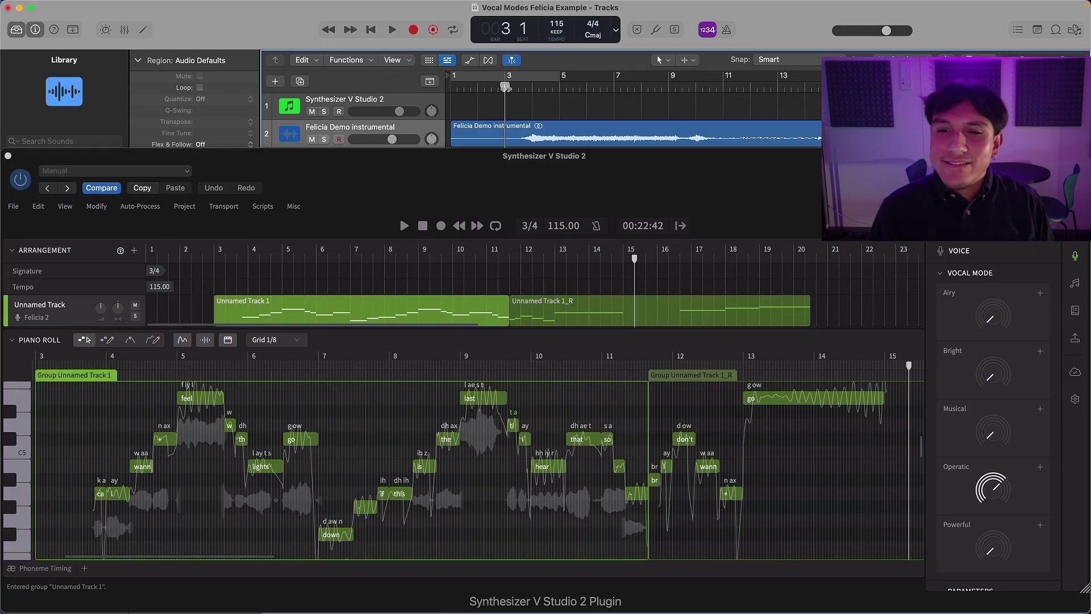
- Play back the vocal to hear the strong Operatic mode, then stop
{"action": "key", "text": "space"}
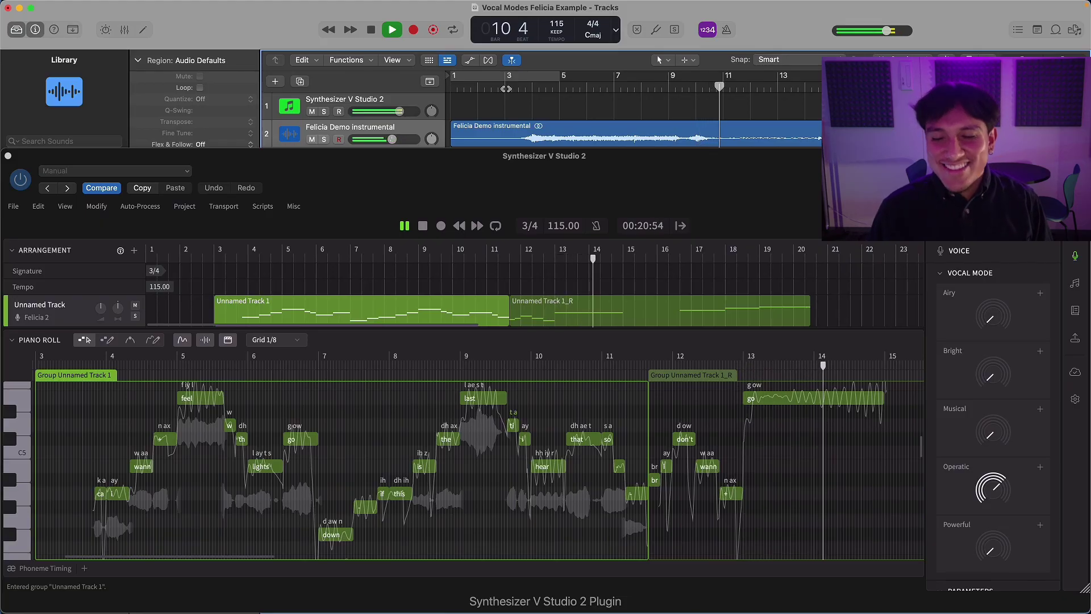
{"action": "key", "text": "space"}
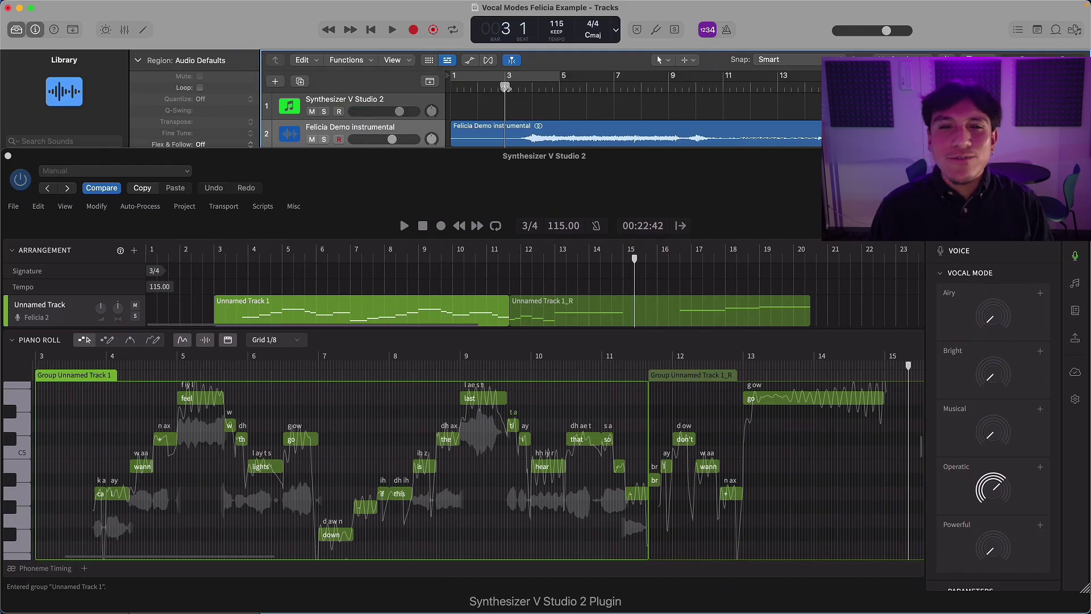
- Split Powerful into Pitch, Timbre and Pronun with Timbre at 65%, then play the vocal
{"action": "left_click", "coordinate": [1040, 526]}
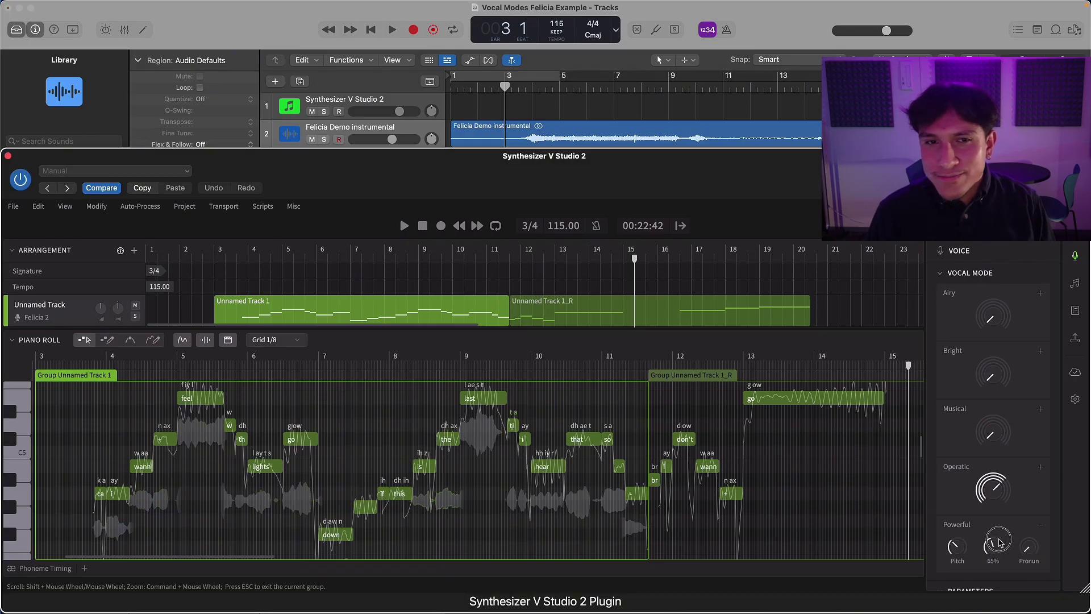
{"action": "left_click", "coordinate": [720, 375]}
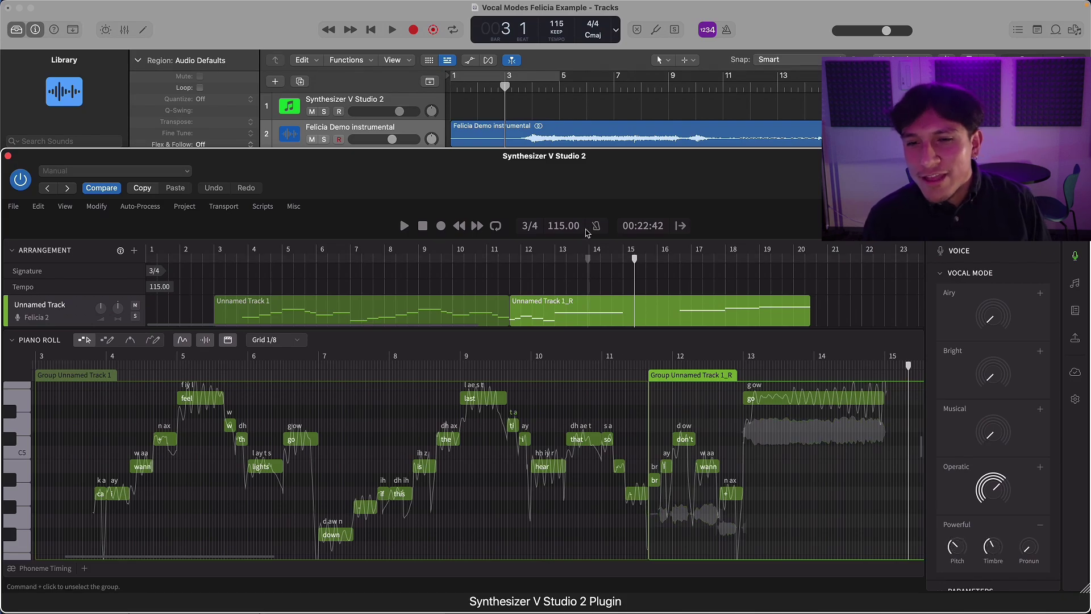
{"action": "left_click", "coordinate": [506, 85]}
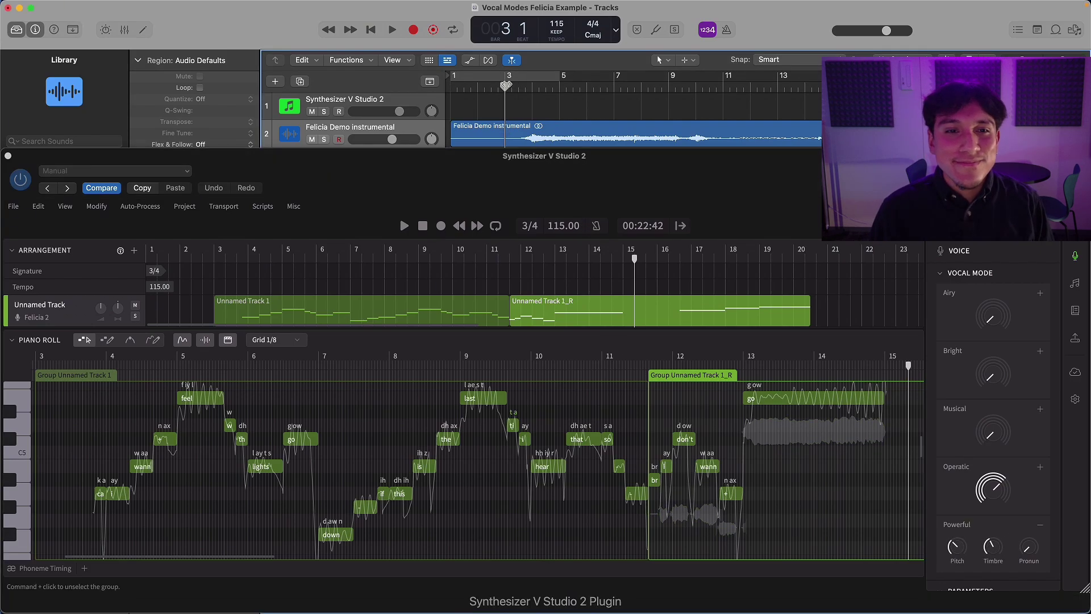
{"action": "key", "text": "space"}
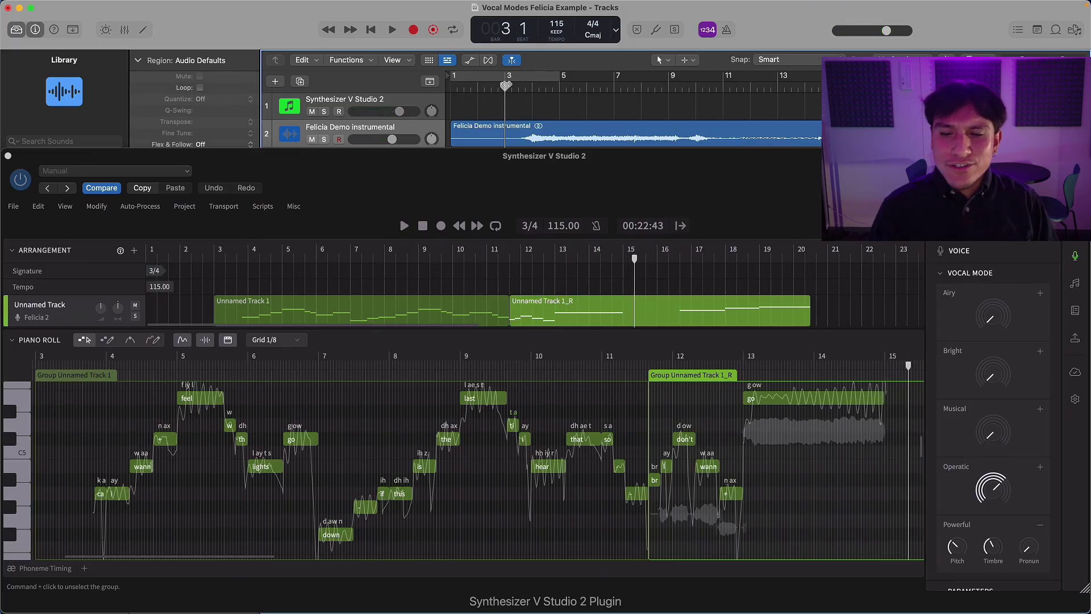
- View the Second Vocal and Main Vocal notes, then play from bar 3
{"action": "scroll", "coordinate": [330, 307], "scroll_direction": "down", "scroll_amount": 3}
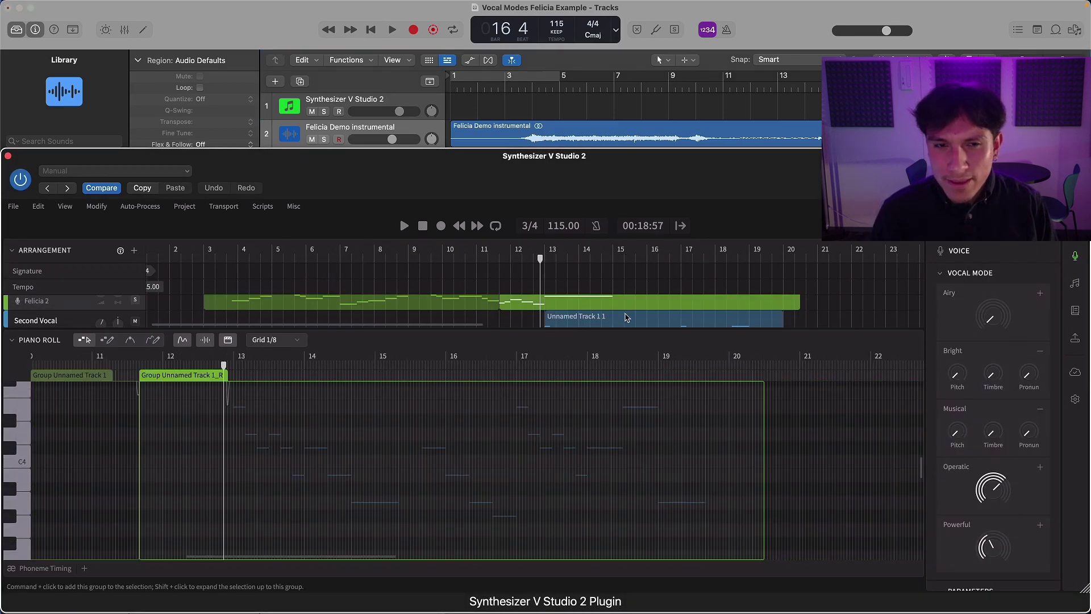
{"action": "left_click", "coordinate": [627, 317]}
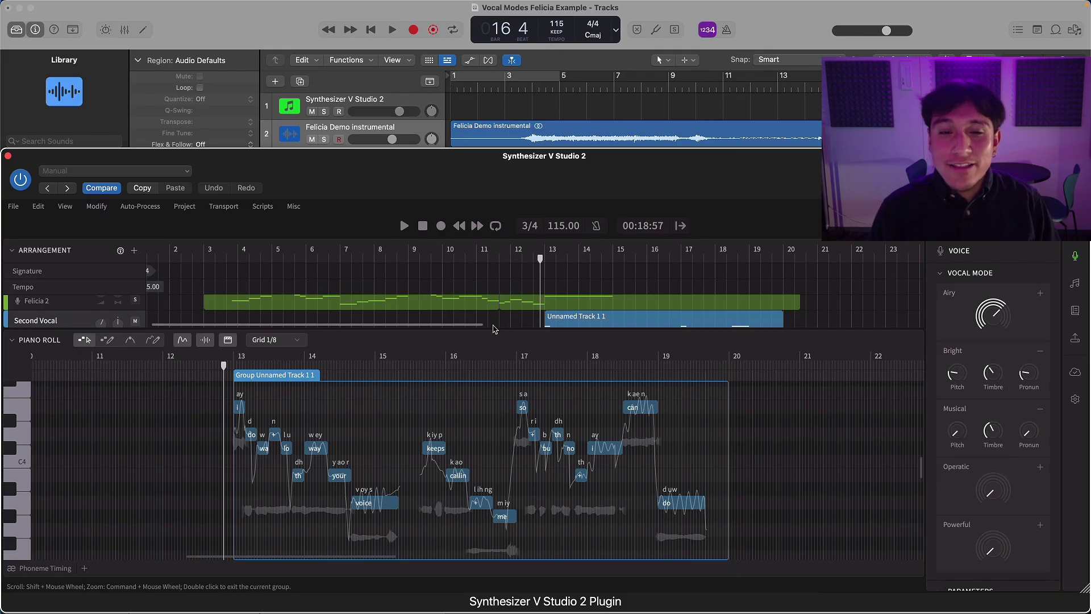
{"action": "left_click", "coordinate": [462, 309]}
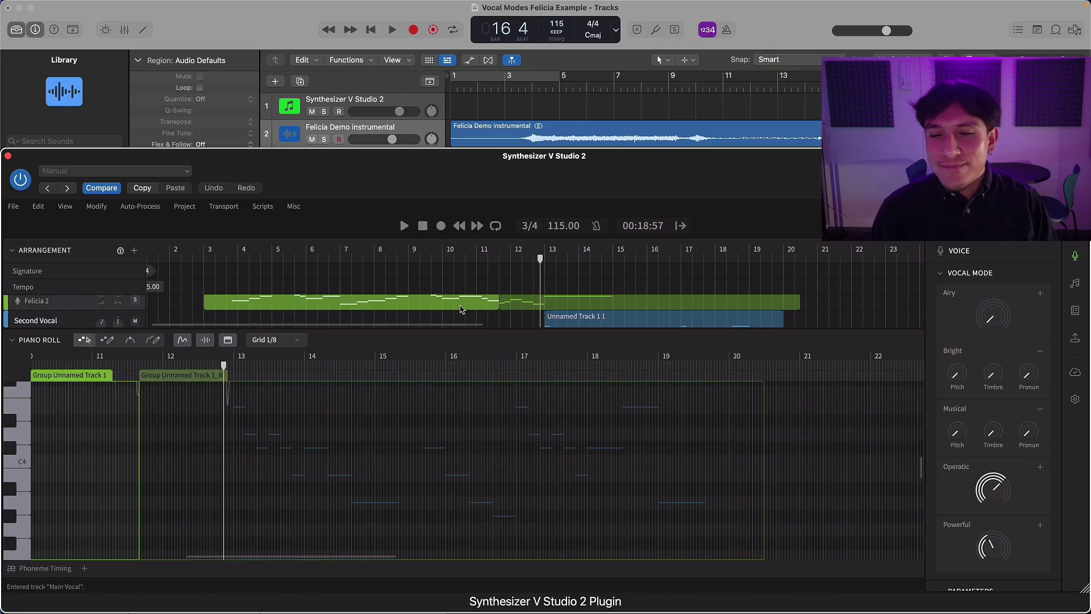
{"action": "left_click", "coordinate": [505, 87]}
{"action": "key", "text": "space"}
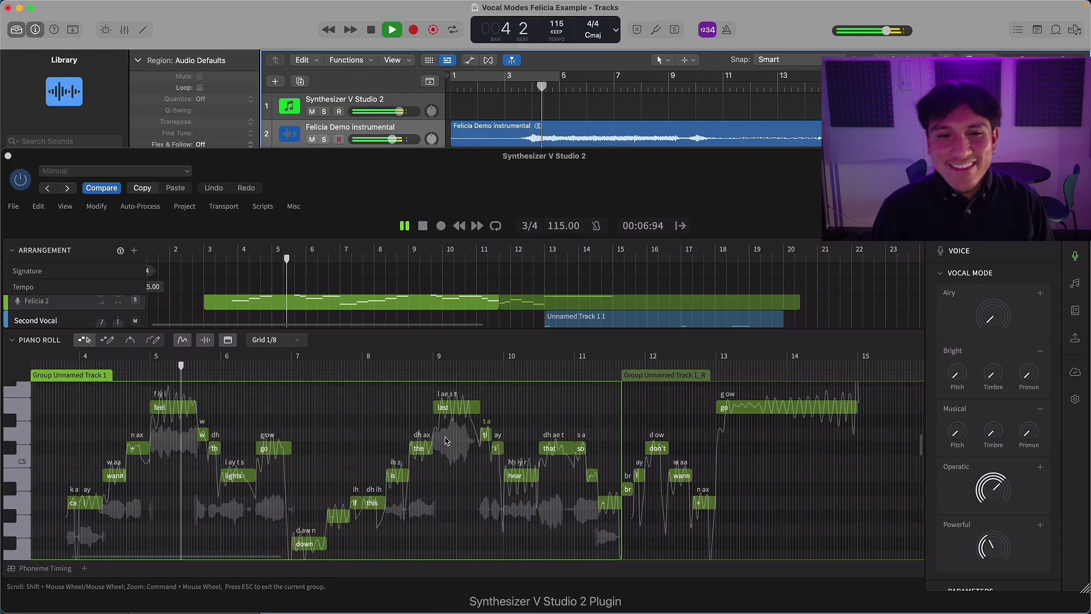
- Inspect the Second Vocal group's notes during playback, then stop
{"action": "scroll", "coordinate": [447, 439], "scroll_direction": "up", "scroll_amount": 1}
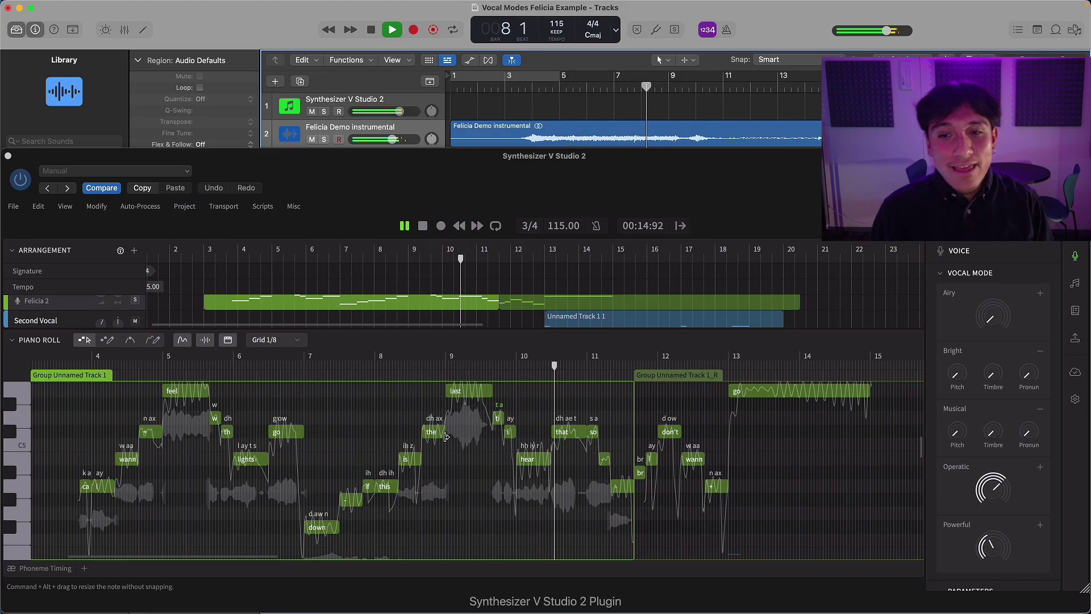
{"action": "left_click", "coordinate": [665, 302]}
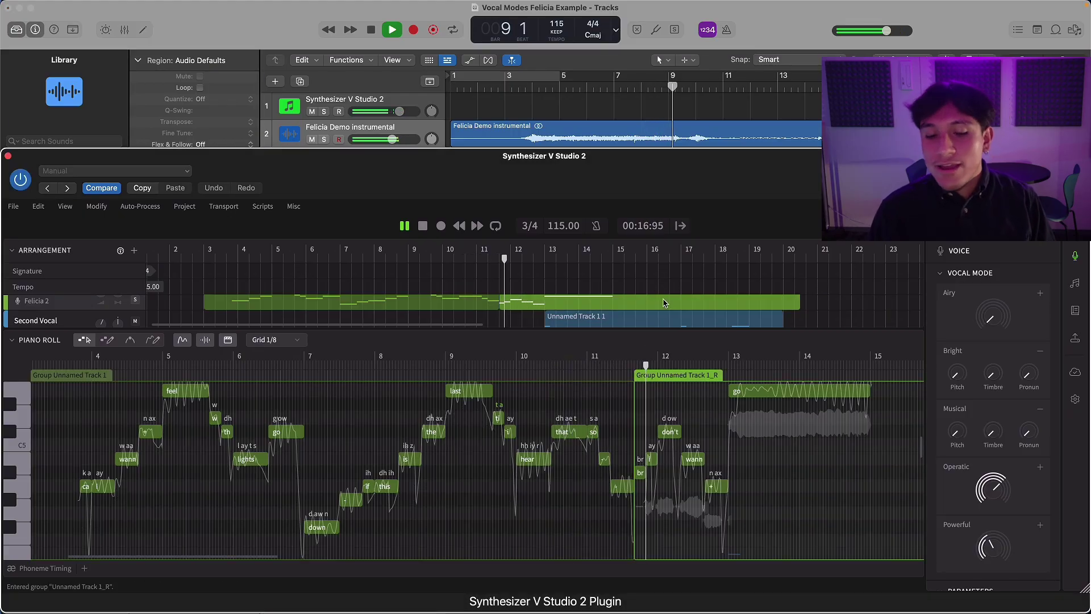
{"action": "left_click", "coordinate": [689, 318]}
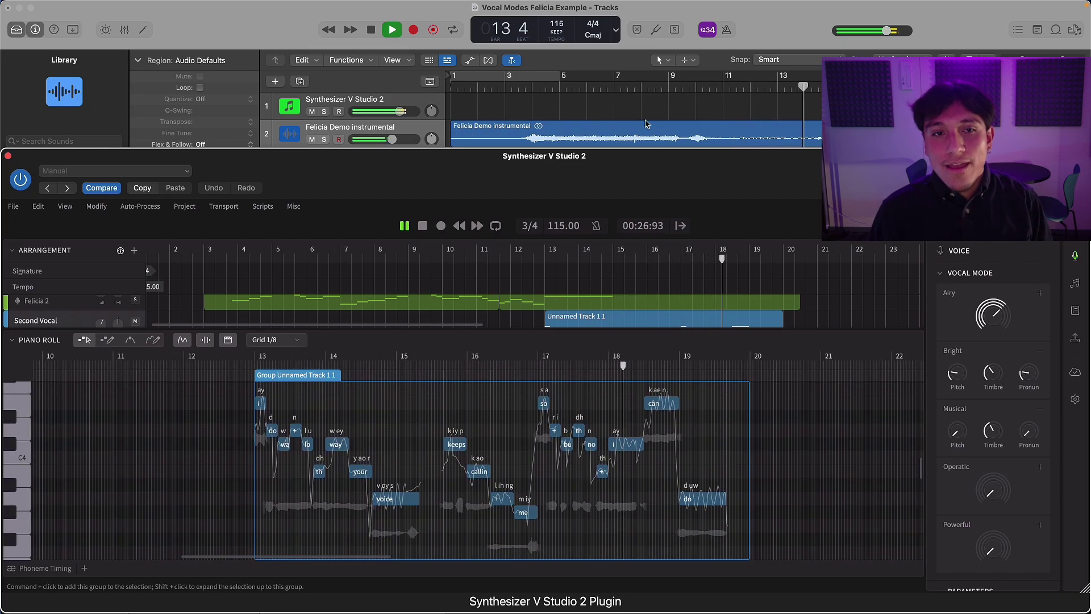
{"action": "left_click", "coordinate": [640, 69]}
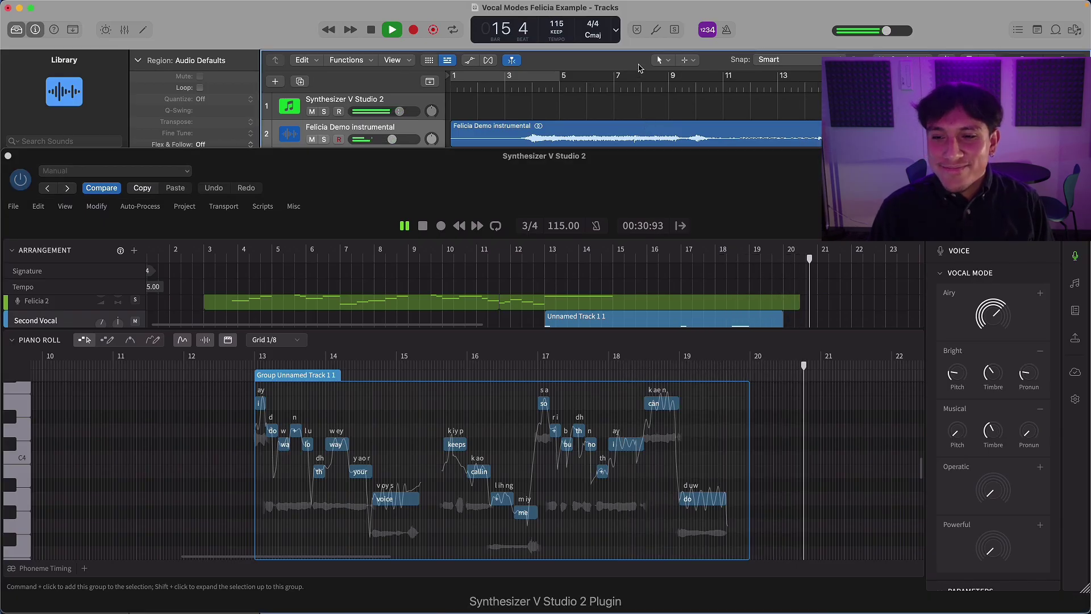
{"action": "key", "text": "space"}
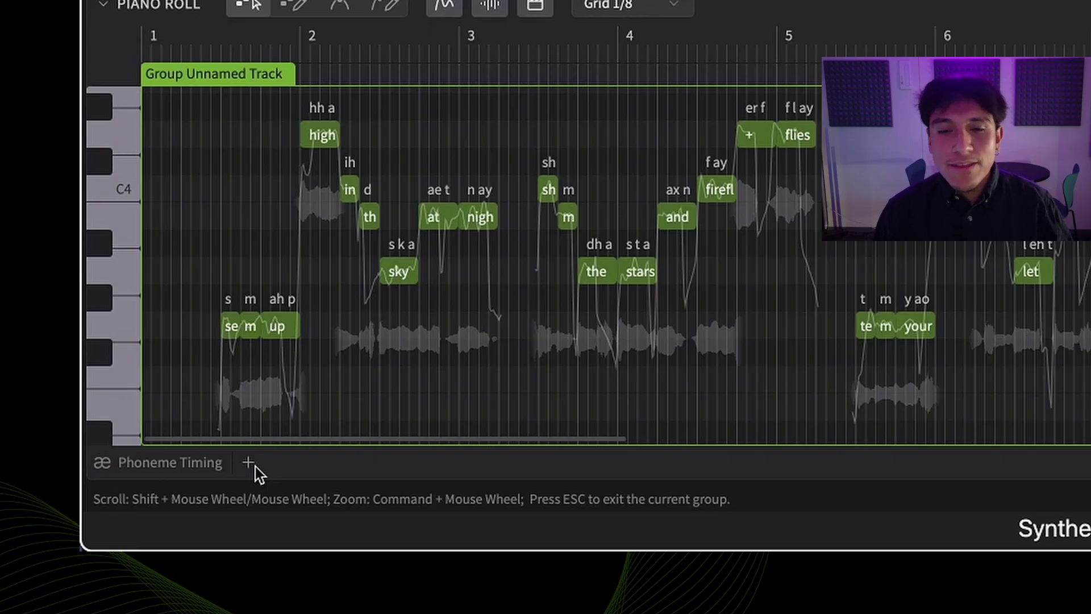
- Open an enlarged parameter panel showing the lead vocal's Bright curve
{"action": "left_click", "coordinate": [254, 467]}
{"action": "left_click_drag", "start_coordinate": [805, 333], "coordinate": [819, 157]}
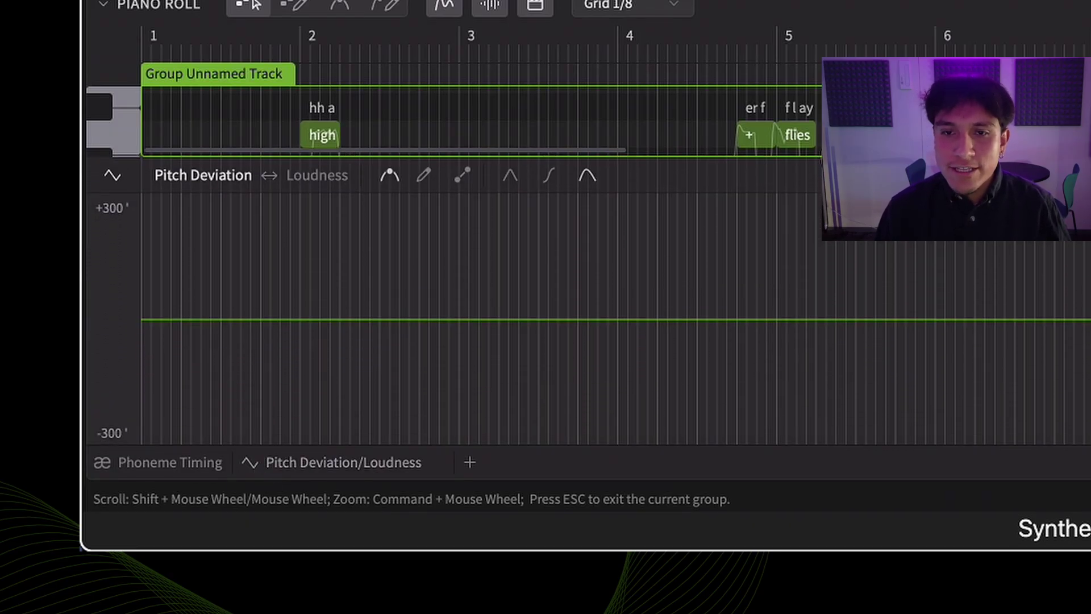
{"action": "left_click", "coordinate": [205, 176]}
{"action": "left_click", "coordinate": [385, 246]}
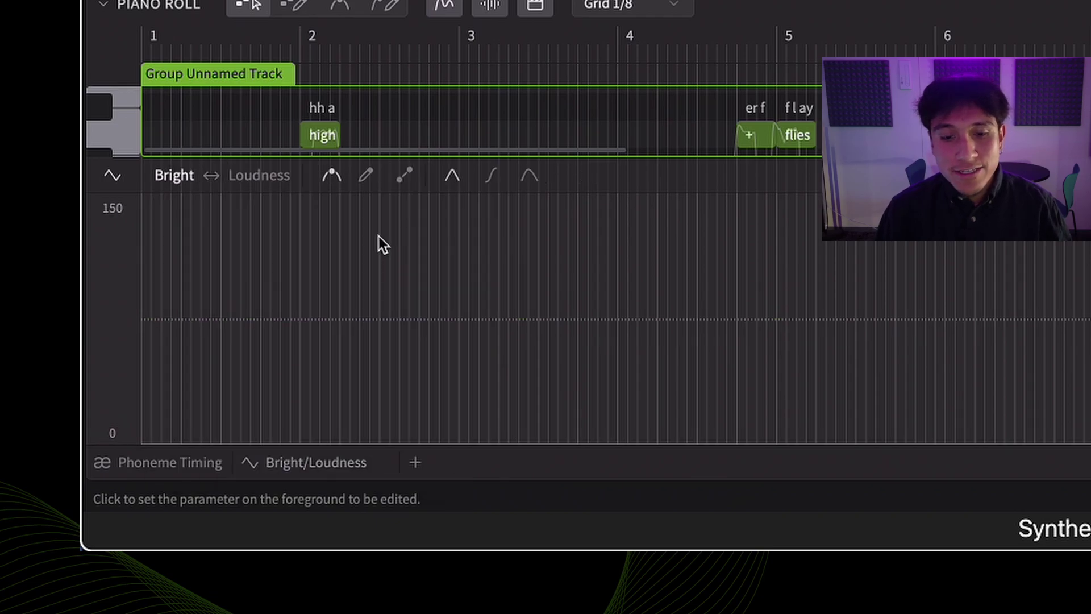
- Draw a freehand Bright curve over bars 2–4, smoothed with cosine then adaptive spline
{"action": "left_click", "coordinate": [364, 177]}
{"action": "mouse_move", "coordinate": [283, 325]}
{"action": "left_mouse_down"}
{"action": "mouse_move", "coordinate": [374, 269]}
{"action": "mouse_move", "coordinate": [479, 287]}
{"action": "left_mouse_up"}
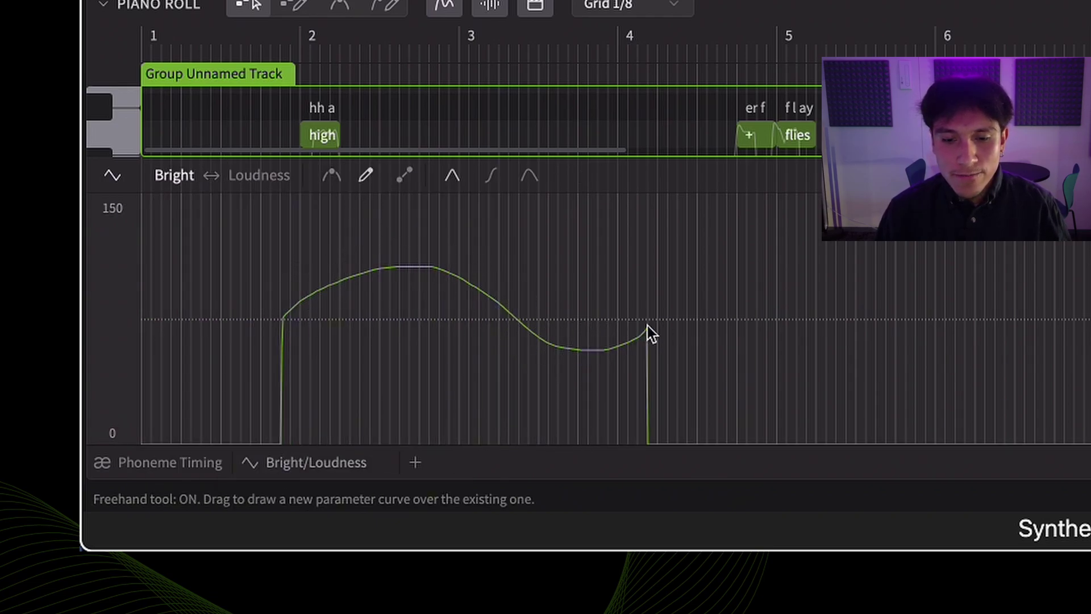
{"action": "left_click", "coordinate": [489, 180]}
{"action": "left_click", "coordinate": [531, 178]}
- Draw a straight linear Bright ramp falling from bar 5 toward bar 7
{"action": "left_click", "coordinate": [228, 176]}
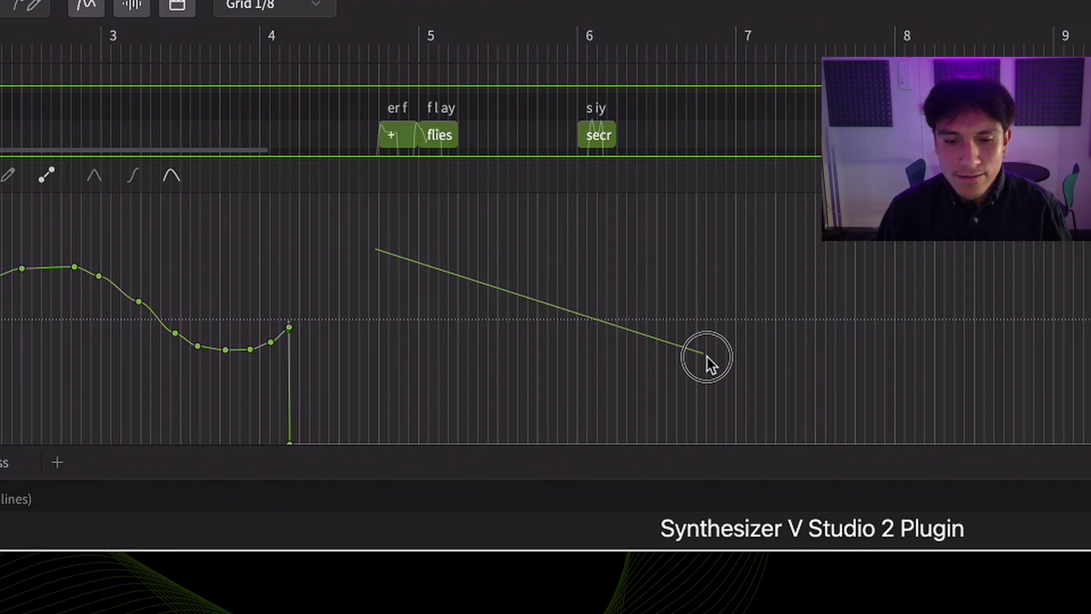
{"action": "left_click_drag", "start_coordinate": [707, 356], "coordinate": [728, 376]}
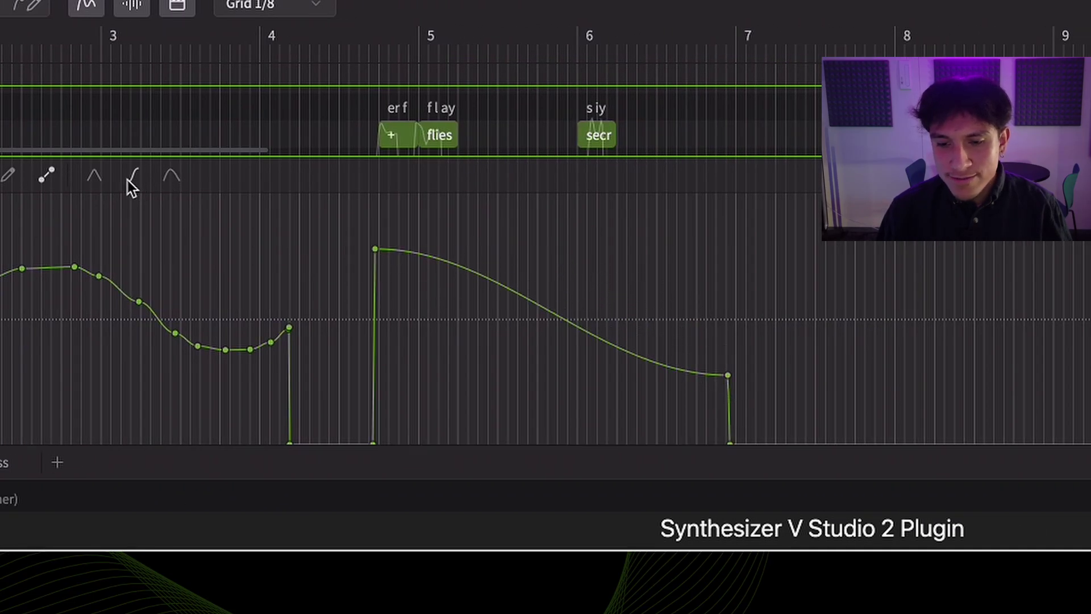
{"action": "left_click", "coordinate": [95, 177]}
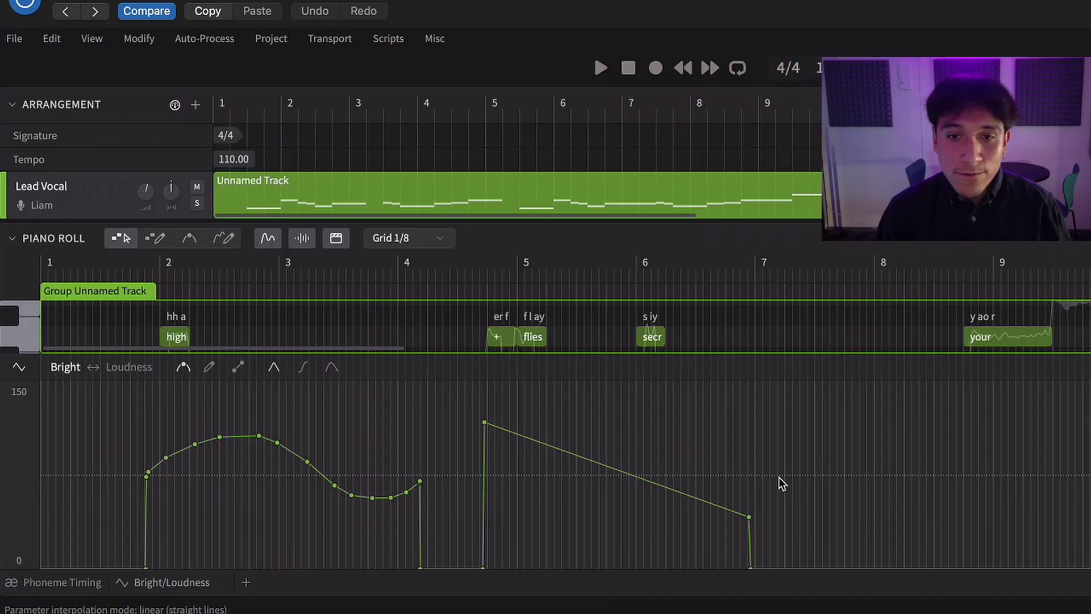
- Delete all the Bright curve points and hide the parameter panel
{"action": "left_click_drag", "start_coordinate": [779, 484], "coordinate": [103, 503]}
{"action": "key", "text": "Delete"}
{"action": "left_click", "coordinate": [65, 367]}
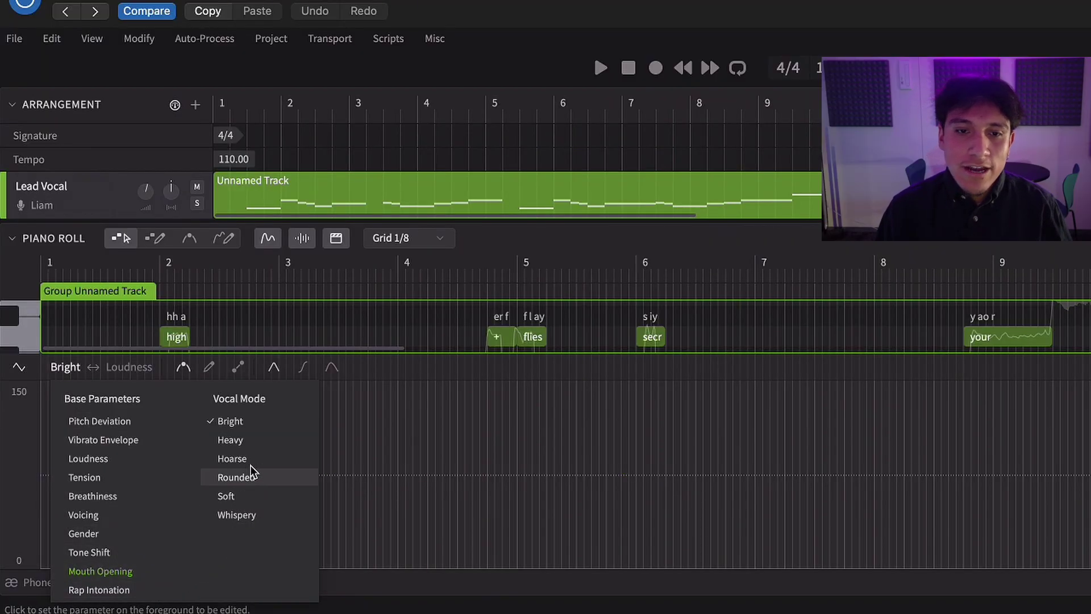
{"action": "left_click", "coordinate": [373, 420]}
{"action": "left_click", "coordinate": [192, 581]}
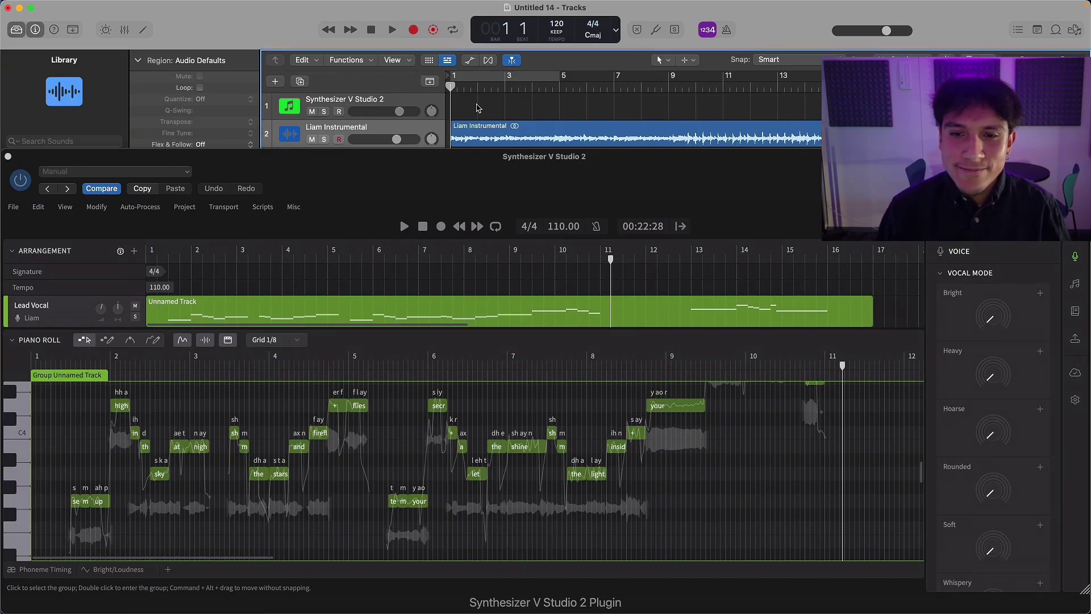
{"action": "key", "text": "space"}
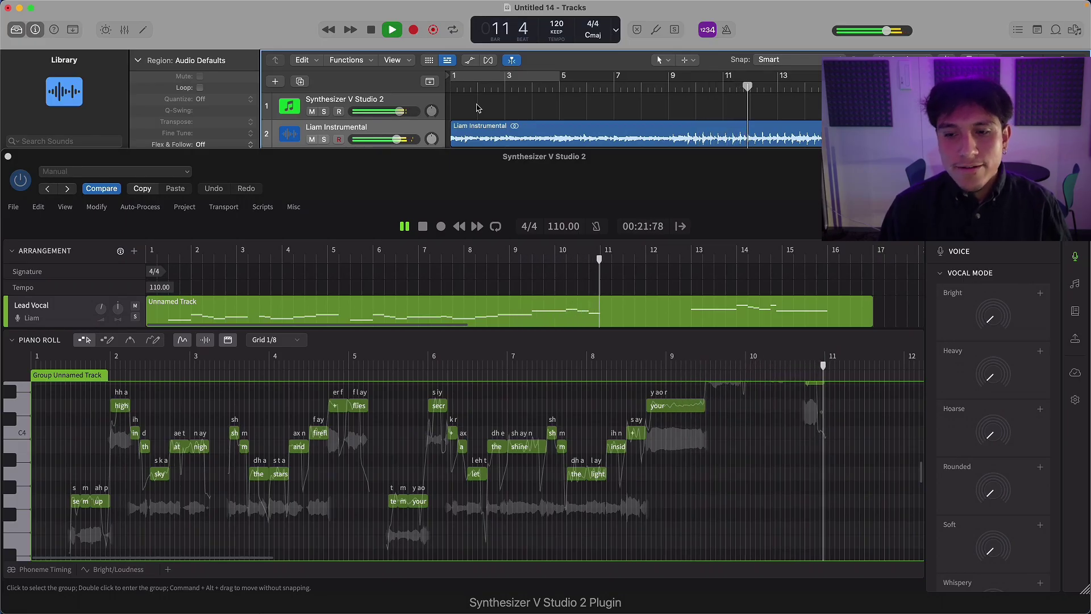
{"action": "key", "text": "space"}
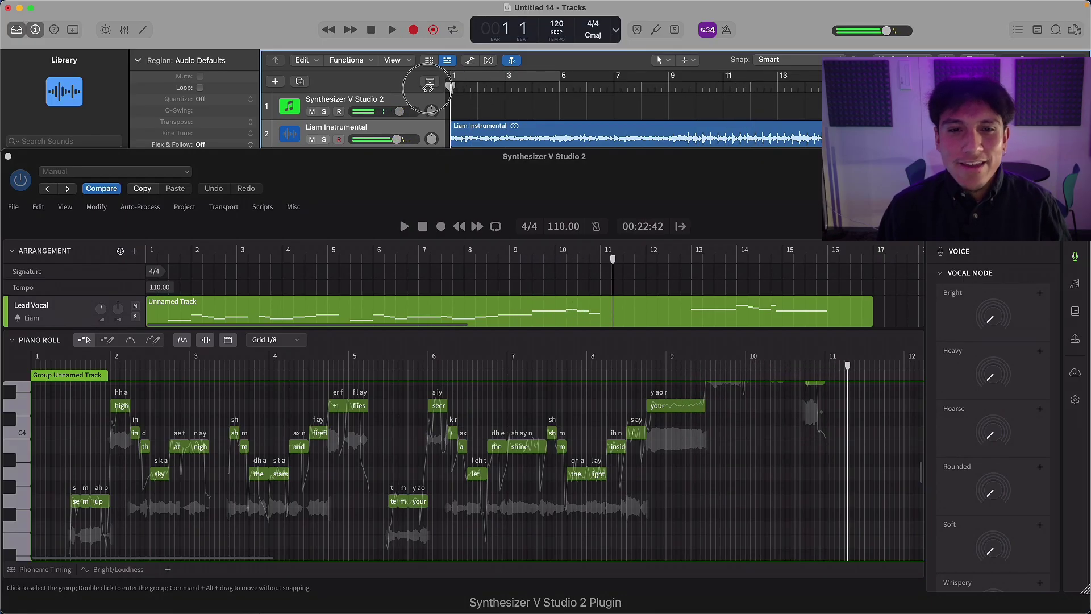
- Draw a flat Soft line across the opening bars, then play from bar 7 past bar 9
{"action": "left_click", "coordinate": [130, 572]}
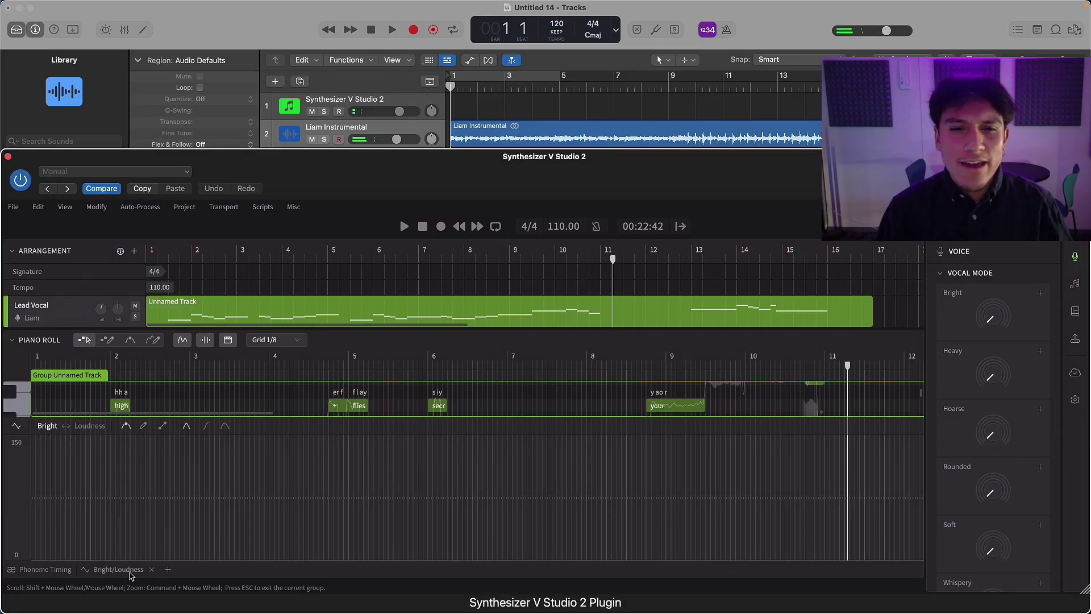
{"action": "left_click", "coordinate": [47, 427]}
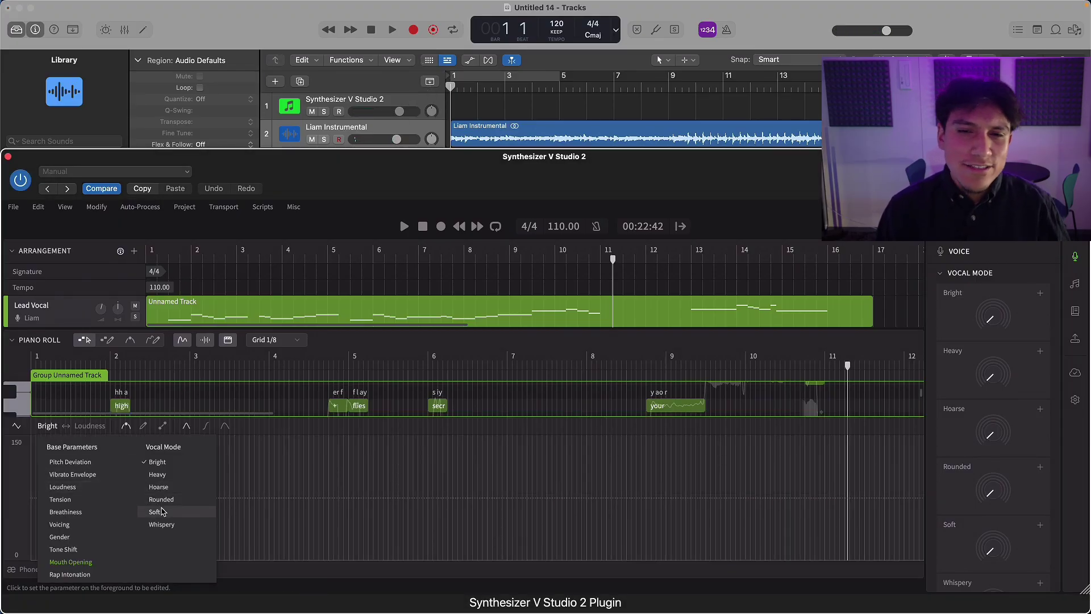
{"action": "left_click", "coordinate": [162, 512]}
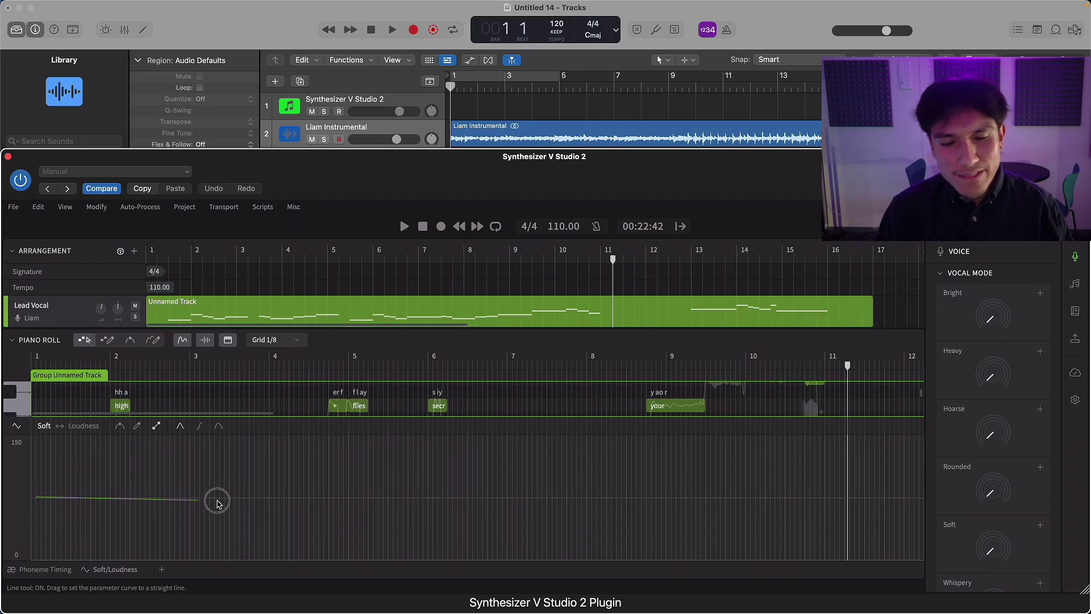
{"action": "left_click_drag", "start_coordinate": [349, 494], "coordinate": [487, 499]}
{"action": "left_click", "coordinate": [508, 366]}
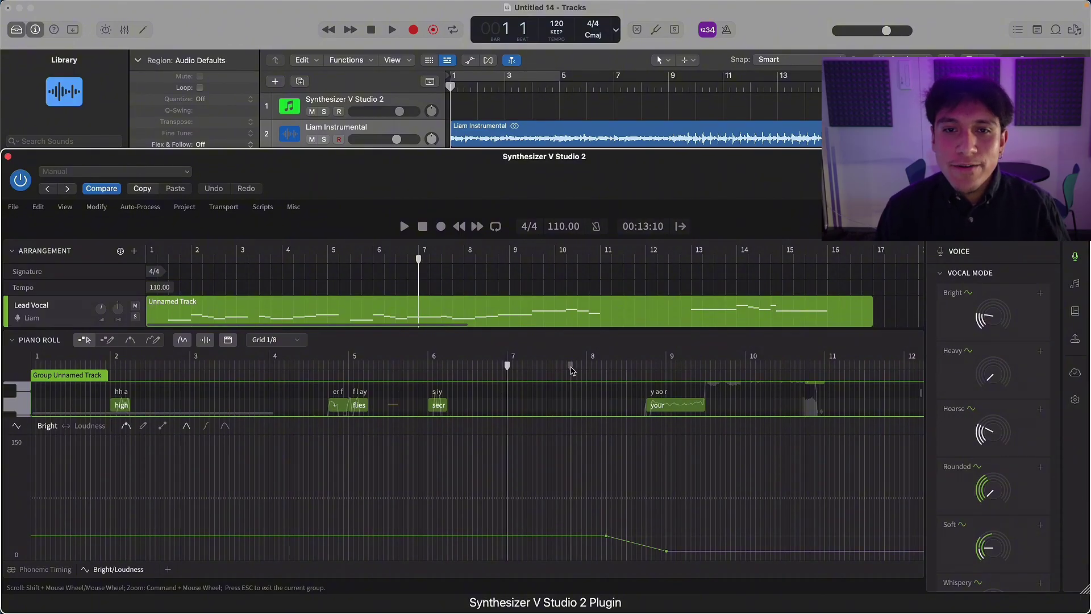
{"action": "mouse_move", "coordinate": [572, 370]}
{"action": "left_mouse_down"}
{"action": "mouse_move", "coordinate": [686, 366]}
{"action": "mouse_move", "coordinate": [555, 367]}
{"action": "mouse_move", "coordinate": [702, 370]}
{"action": "mouse_move", "coordinate": [561, 375]}
{"action": "left_mouse_up"}
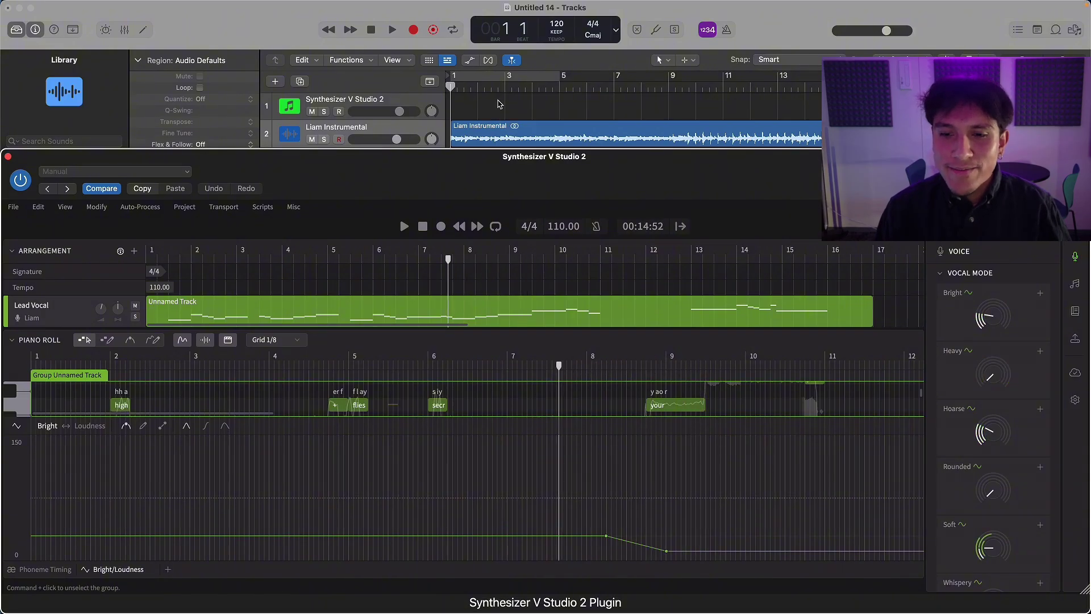
- Start playback from bar 1 and view the Soft, then the Whispery automation curve
{"action": "left_click", "coordinate": [441, 88]}
{"action": "key", "text": "space"}
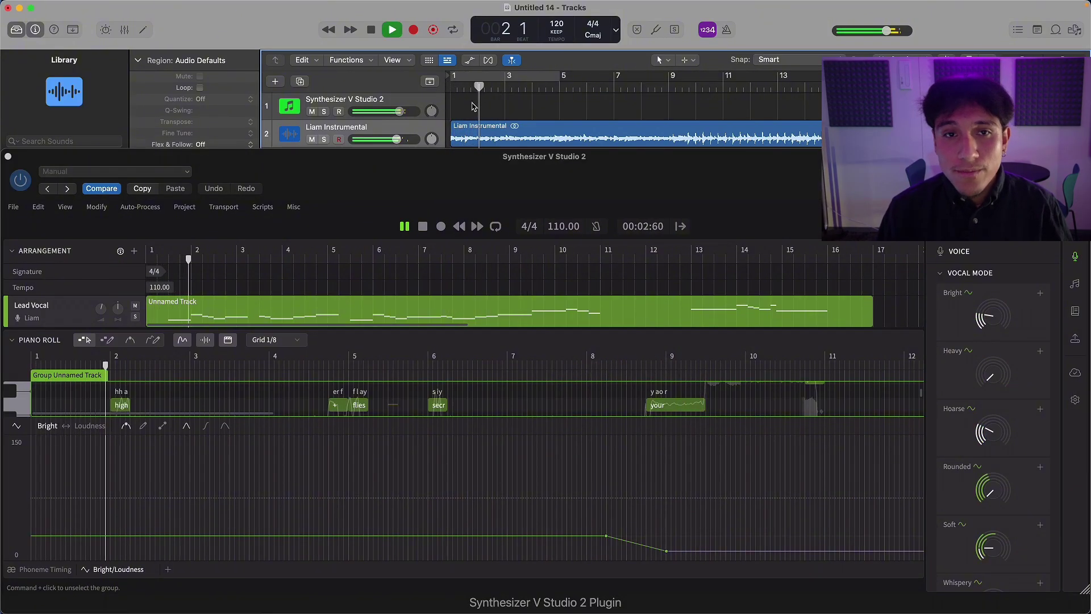
{"action": "left_click", "coordinate": [47, 426]}
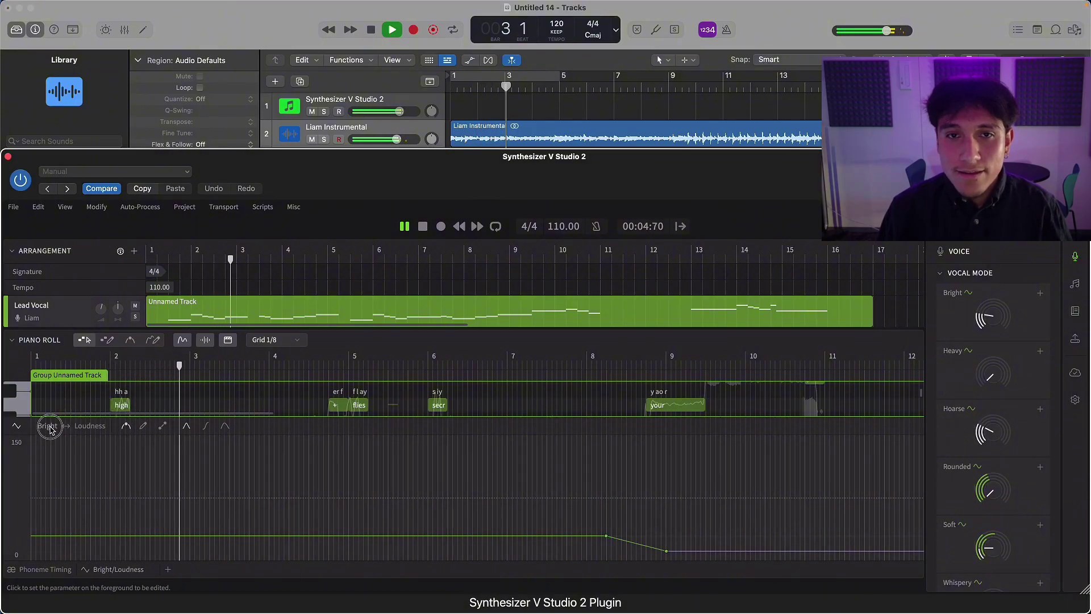
{"action": "left_click", "coordinate": [173, 512]}
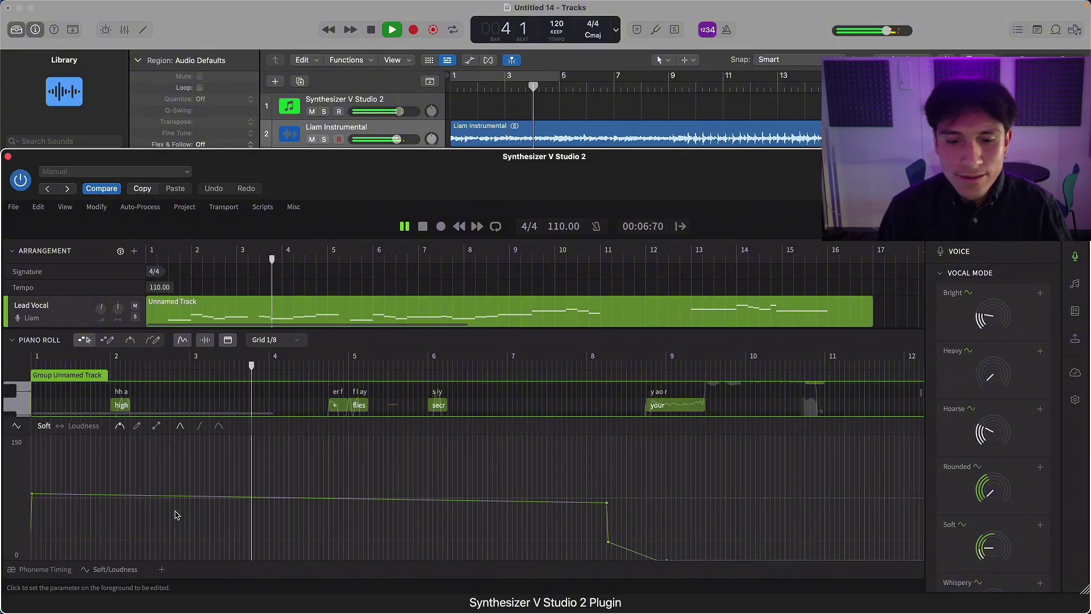
{"action": "left_click", "coordinate": [44, 425]}
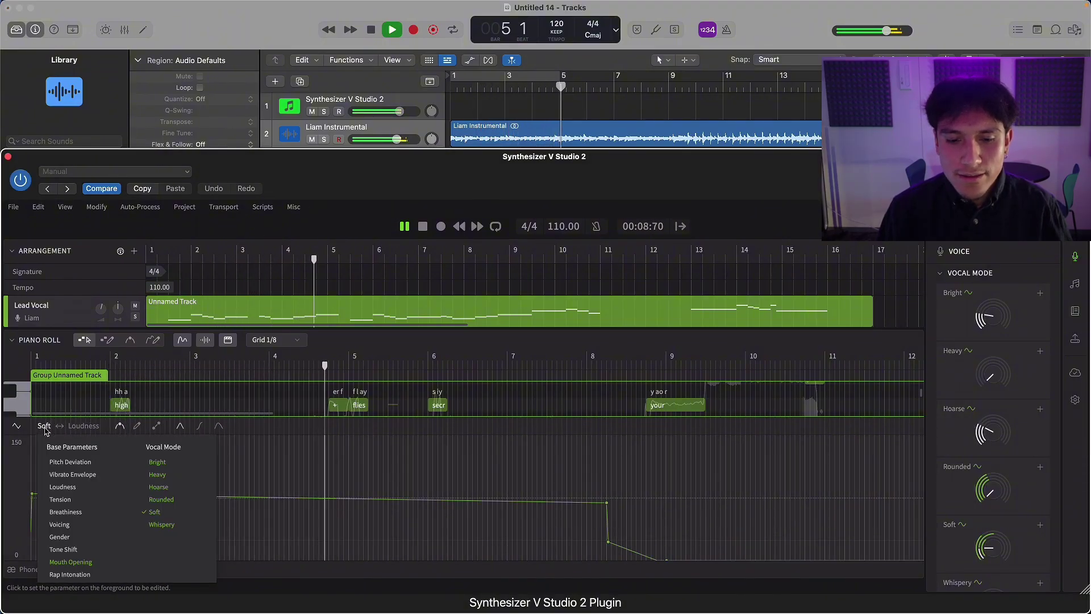
{"action": "left_click", "coordinate": [170, 524]}
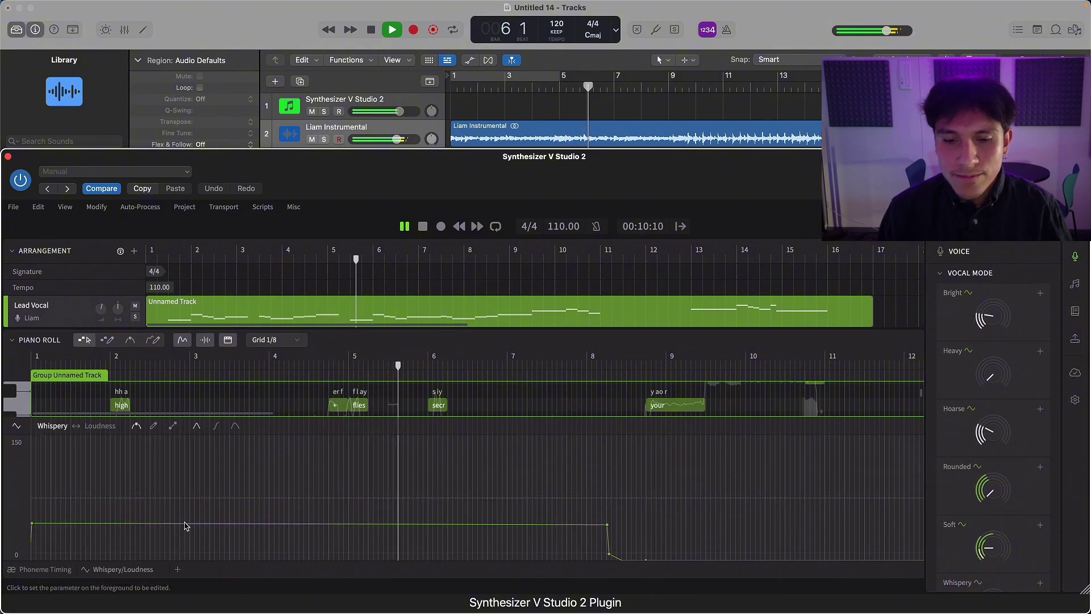
- Show the Heavy automation curve, then stop playback and return the playhead to bar 1
{"action": "left_click", "coordinate": [59, 428]}
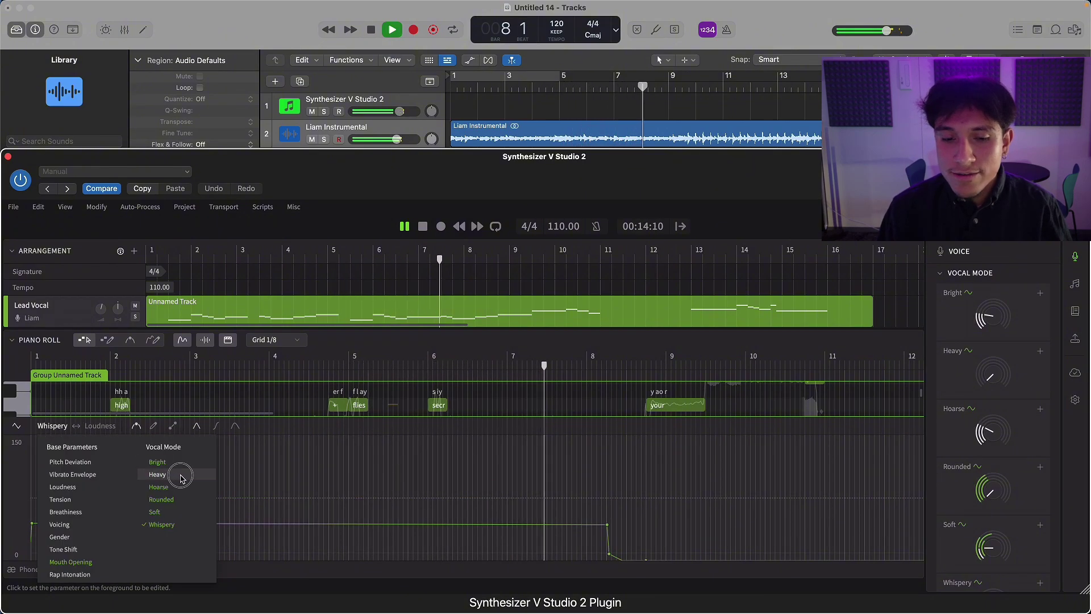
{"action": "left_click", "coordinate": [180, 475]}
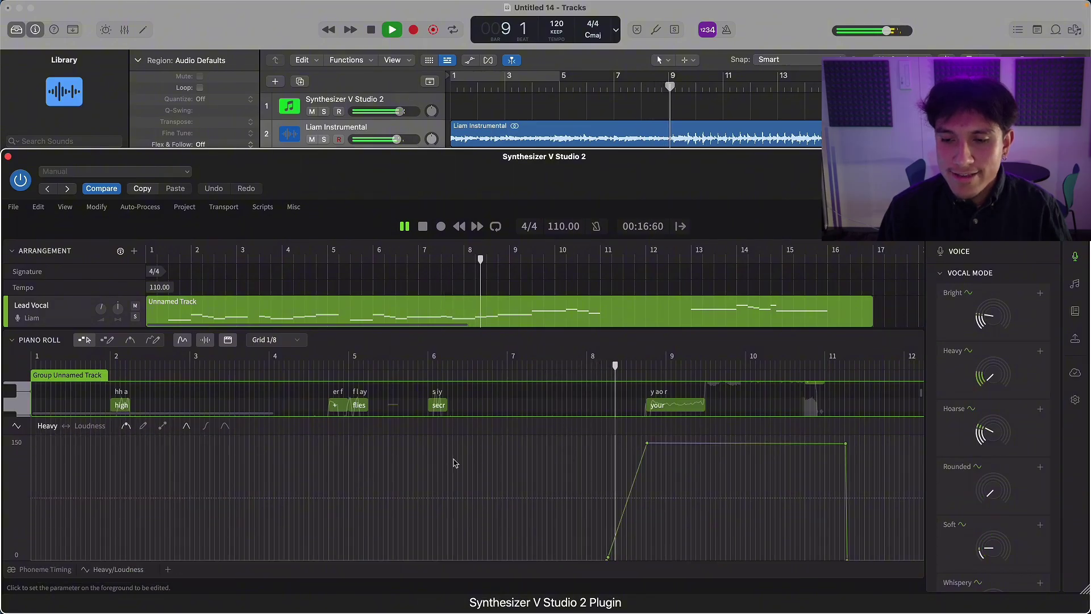
{"action": "left_click", "coordinate": [633, 63]}
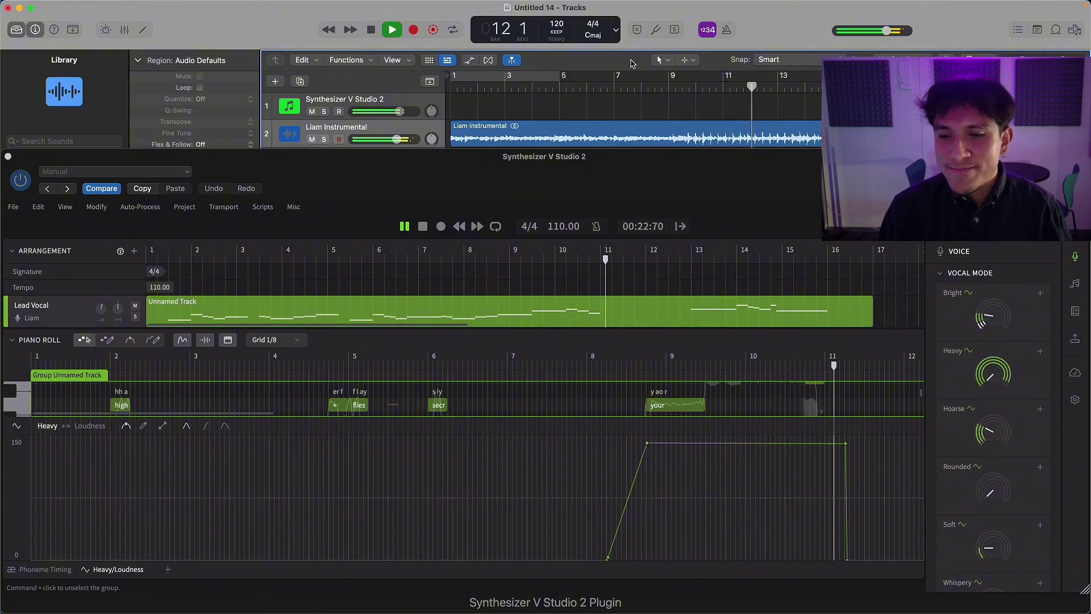
{"action": "key", "text": "space"}
{"action": "left_click", "coordinate": [452, 92]}
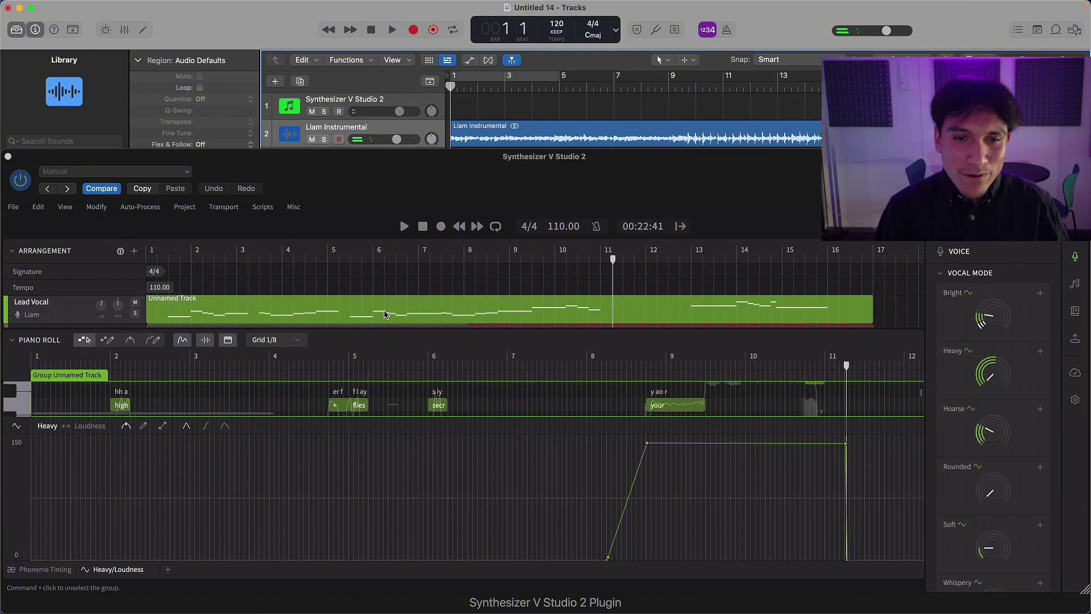
- Hide the parameter panel to see all notes and start playback from the beginning
{"action": "scroll", "coordinate": [381, 312], "scroll_direction": "down", "scroll_amount": 1}
{"action": "left_click", "coordinate": [137, 310]}
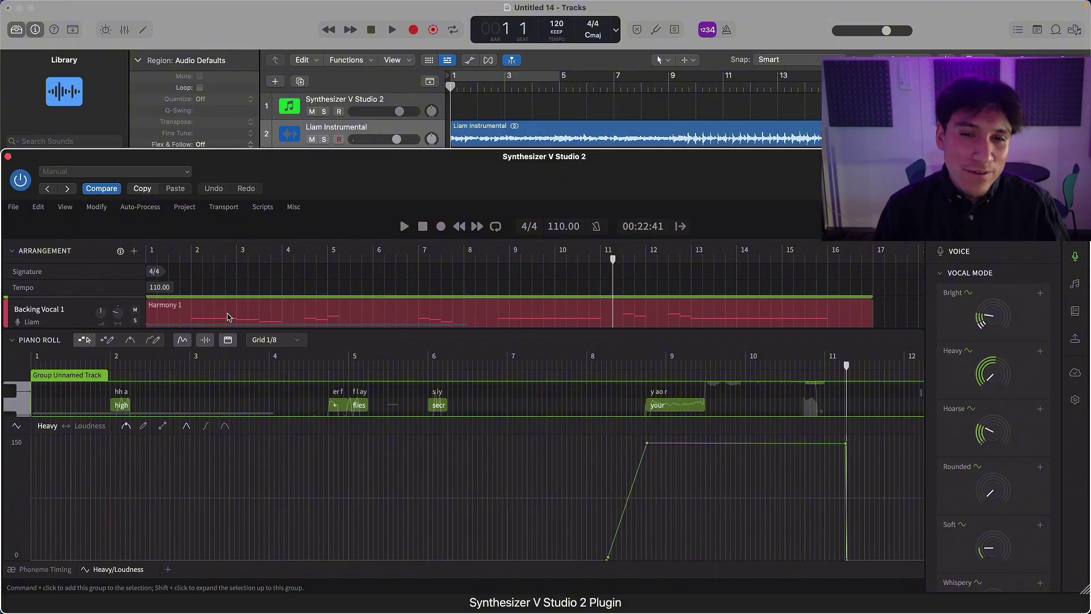
{"action": "scroll", "coordinate": [177, 320], "scroll_direction": "down", "scroll_amount": 1}
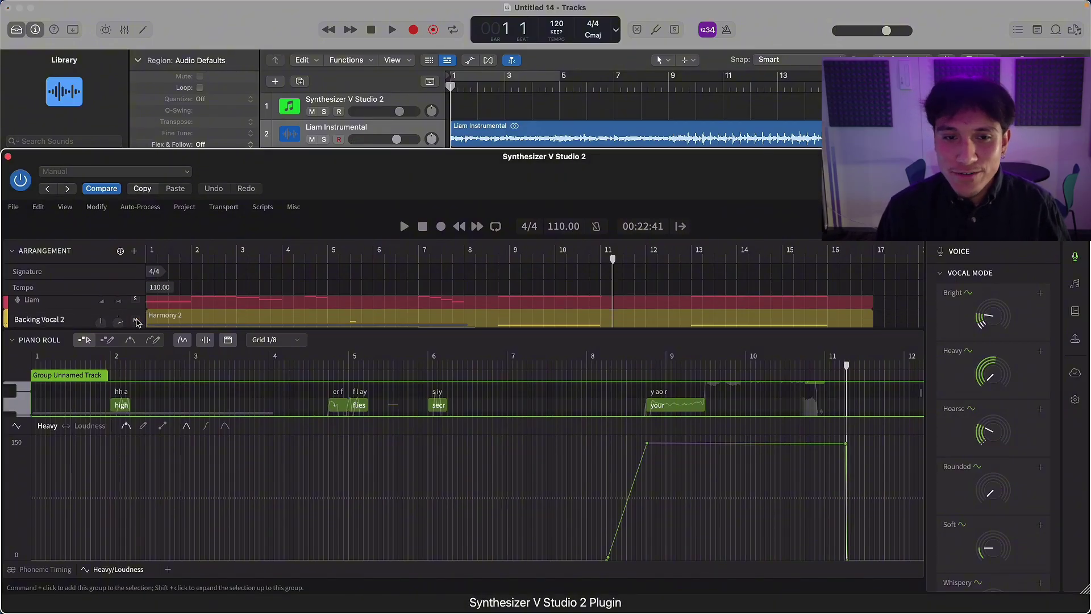
{"action": "scroll", "coordinate": [137, 321], "scroll_direction": "down", "scroll_amount": 1}
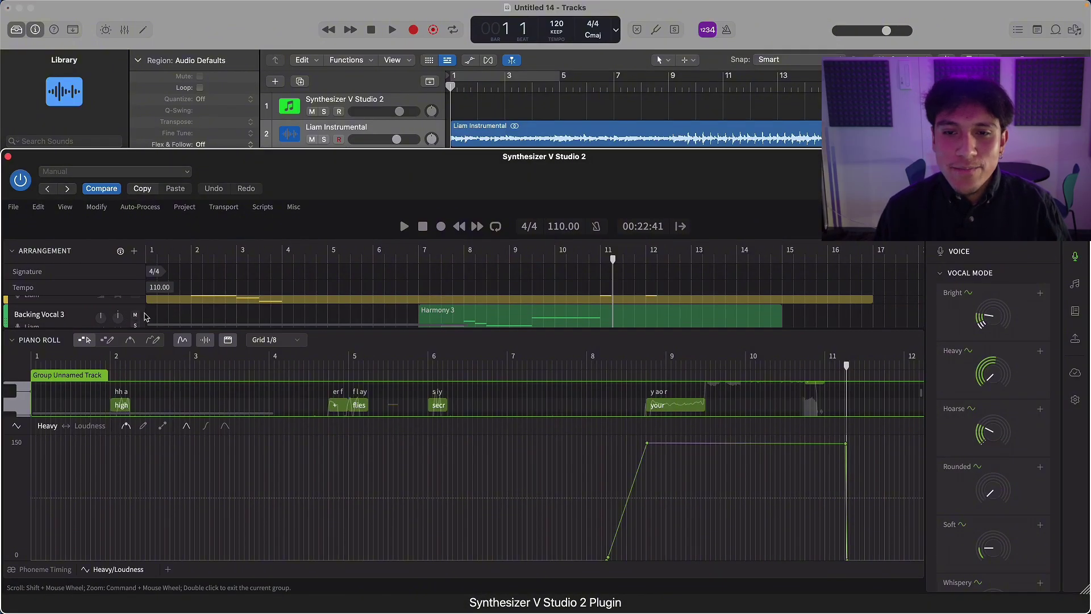
{"action": "scroll", "coordinate": [204, 310], "scroll_direction": "up", "scroll_amount": 3}
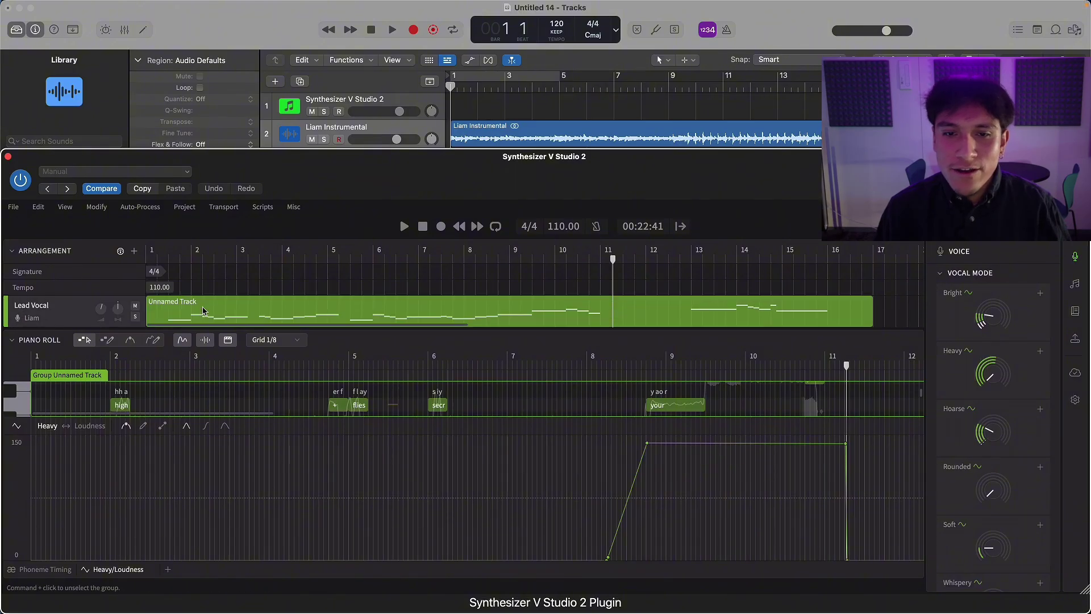
{"action": "left_click", "coordinate": [127, 571]}
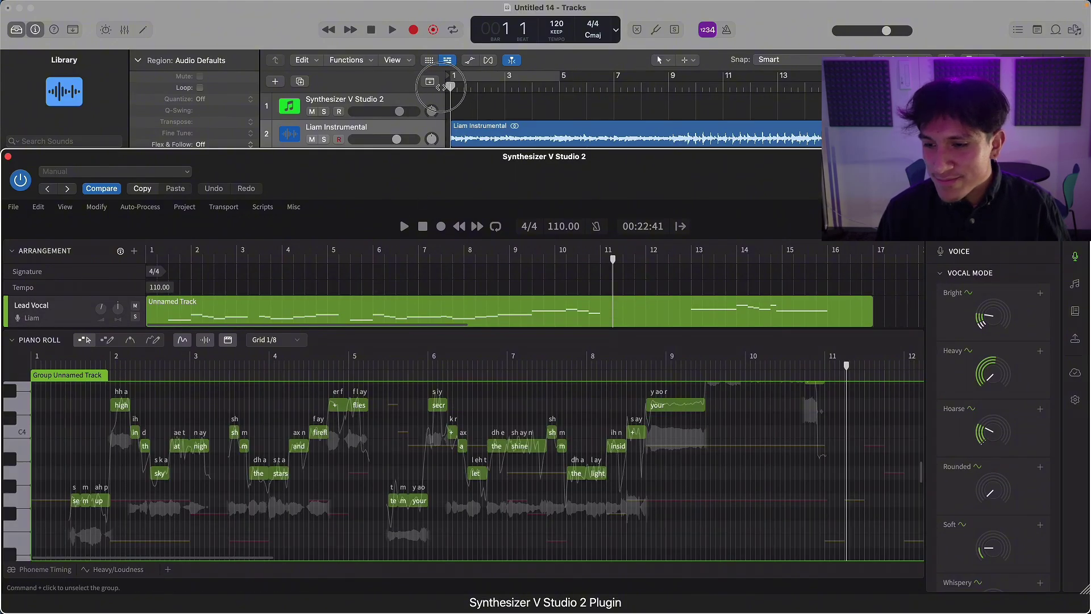
{"action": "left_click", "coordinate": [471, 107]}
{"action": "key", "text": "space"}
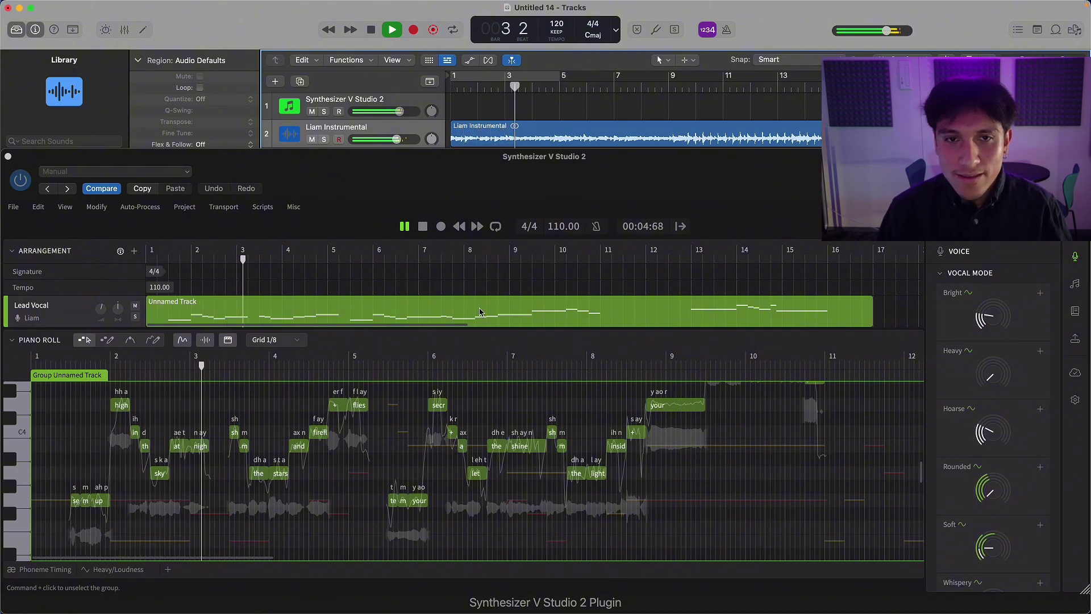
- Audition the Harmony 1, Backing Vocal 2 and Harmony 3 parts as the song plays
{"action": "scroll", "coordinate": [480, 312], "scroll_direction": "down", "scroll_amount": 2}
{"action": "left_click", "coordinate": [546, 315]}
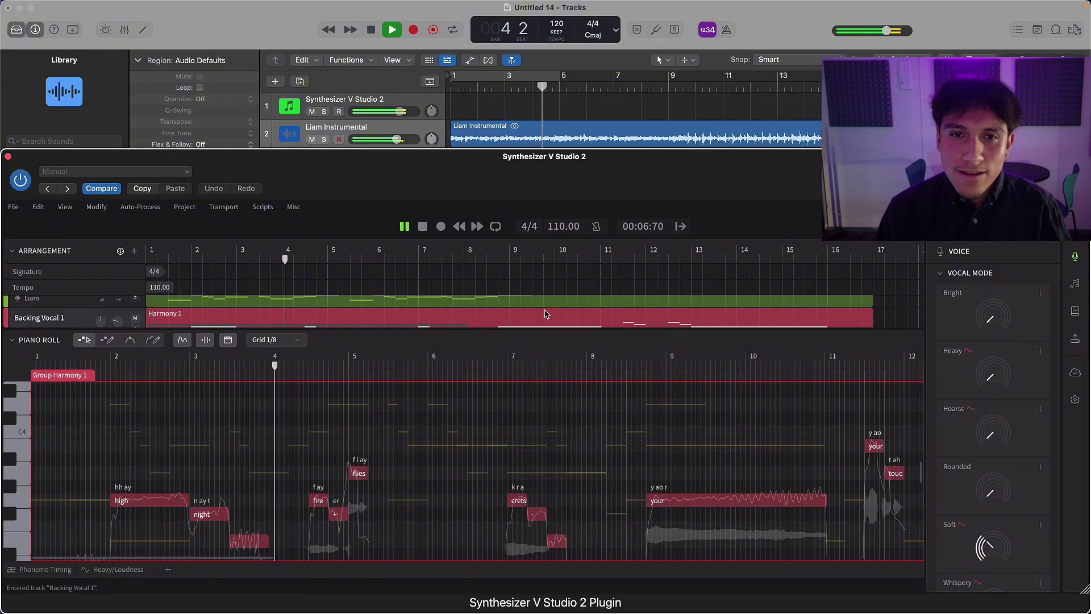
{"action": "scroll", "coordinate": [526, 443], "scroll_direction": "down", "scroll_amount": 3}
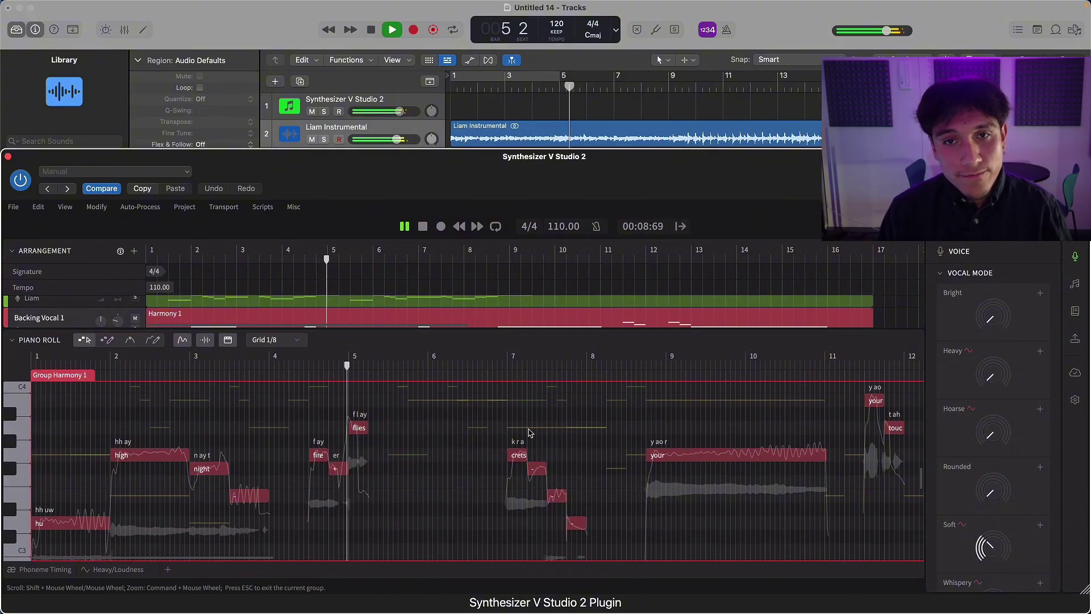
{"action": "scroll", "coordinate": [580, 311], "scroll_direction": "down", "scroll_amount": 2}
{"action": "left_click", "coordinate": [581, 309]}
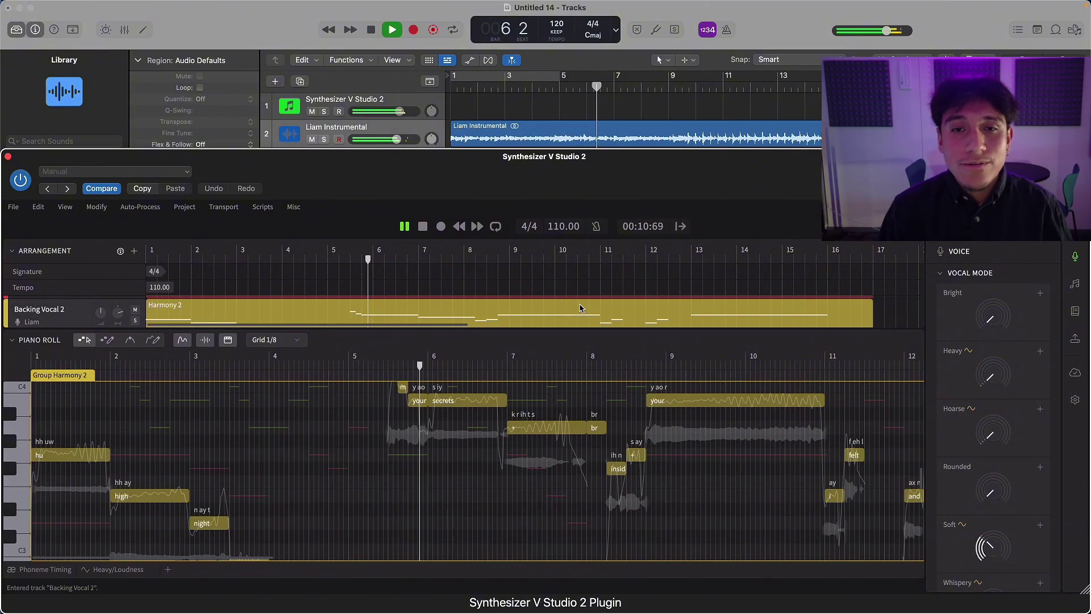
{"action": "scroll", "coordinate": [619, 440], "scroll_direction": "up", "scroll_amount": 2}
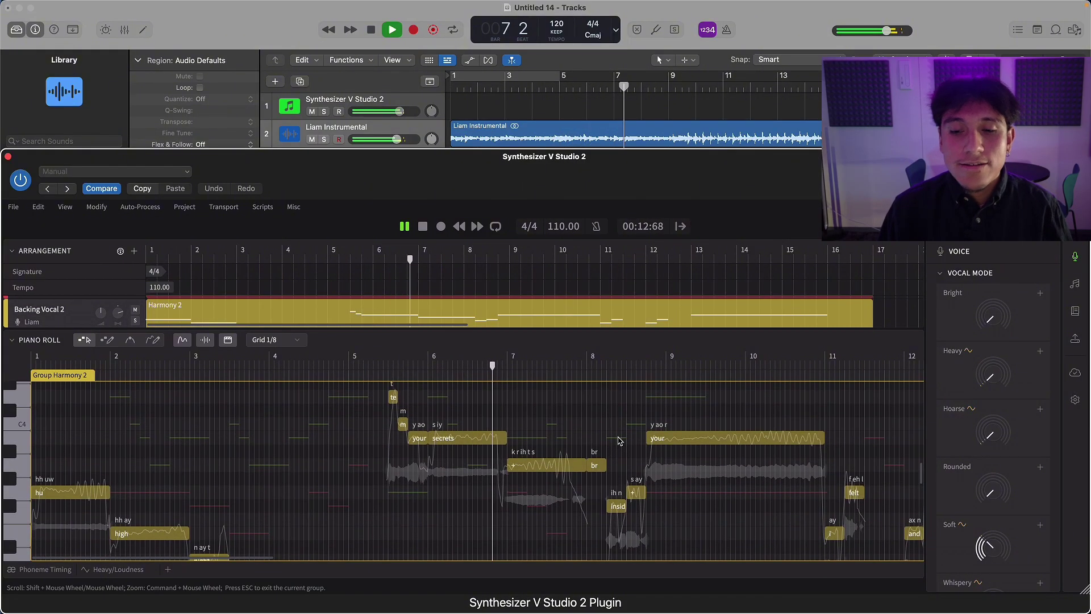
{"action": "scroll", "coordinate": [678, 311], "scroll_direction": "down", "scroll_amount": 1}
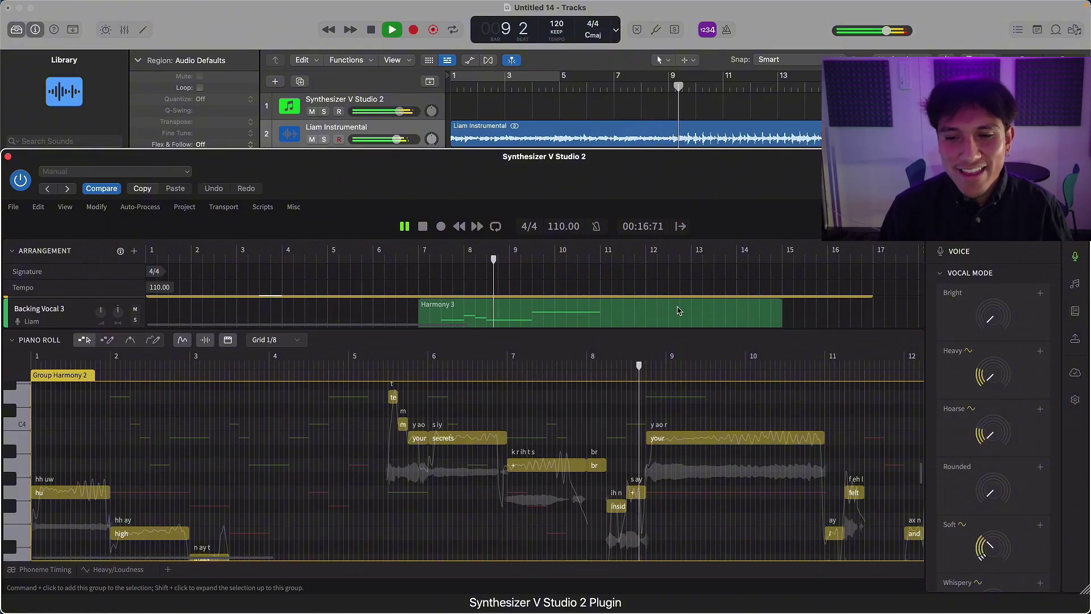
{"action": "left_click", "coordinate": [678, 311]}
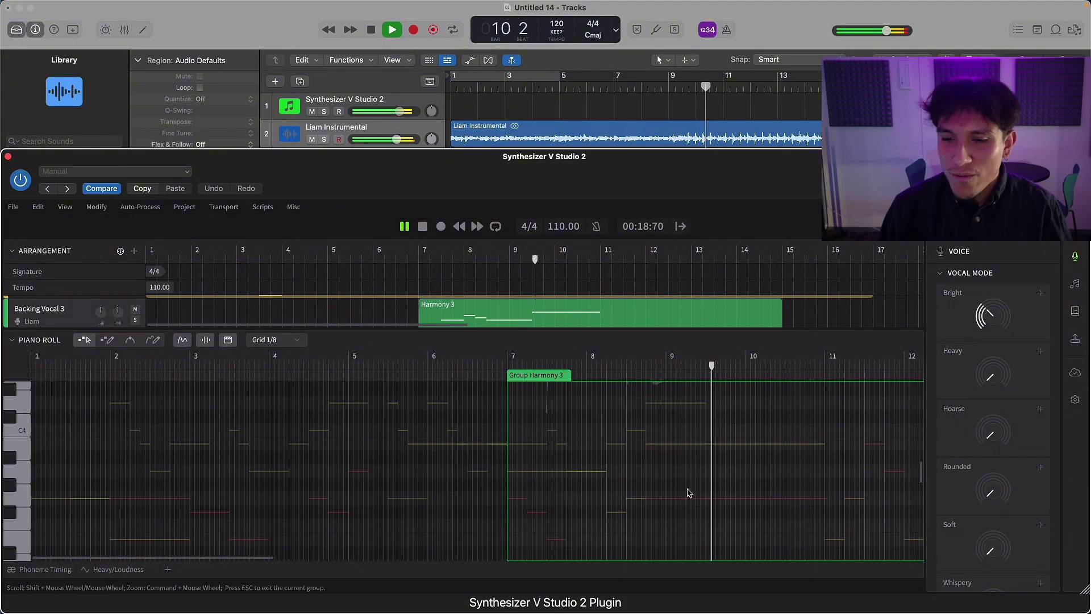
- Switch back to Harmony 2 and Harmony 1, show the lead vocal's notes, and stop playback
{"action": "scroll", "coordinate": [688, 488], "scroll_direction": "up", "scroll_amount": 5}
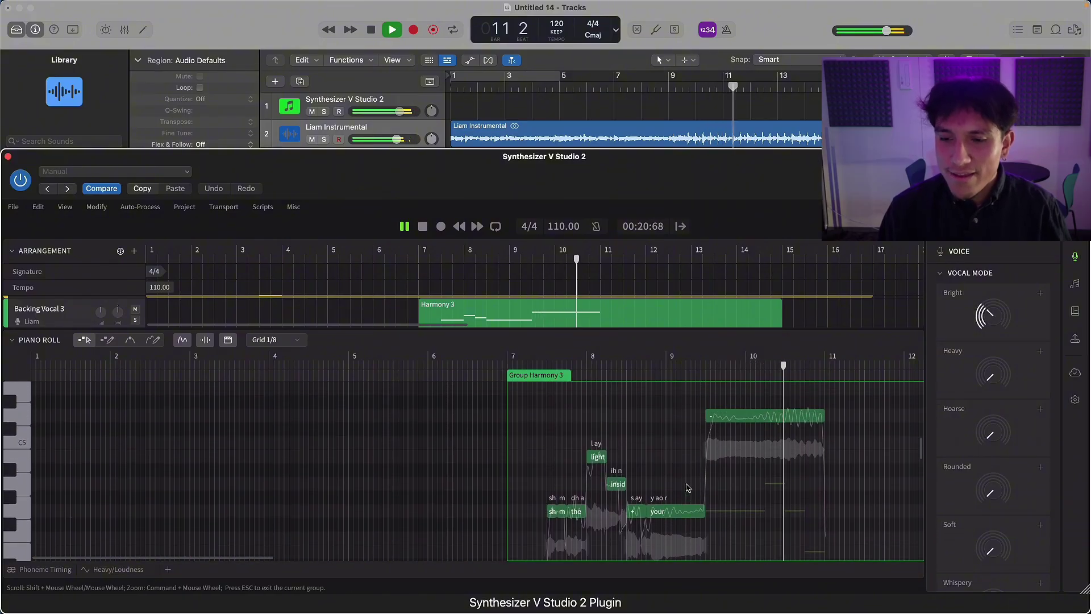
{"action": "scroll", "coordinate": [718, 311], "scroll_direction": "up", "scroll_amount": 2}
{"action": "left_click", "coordinate": [718, 311]}
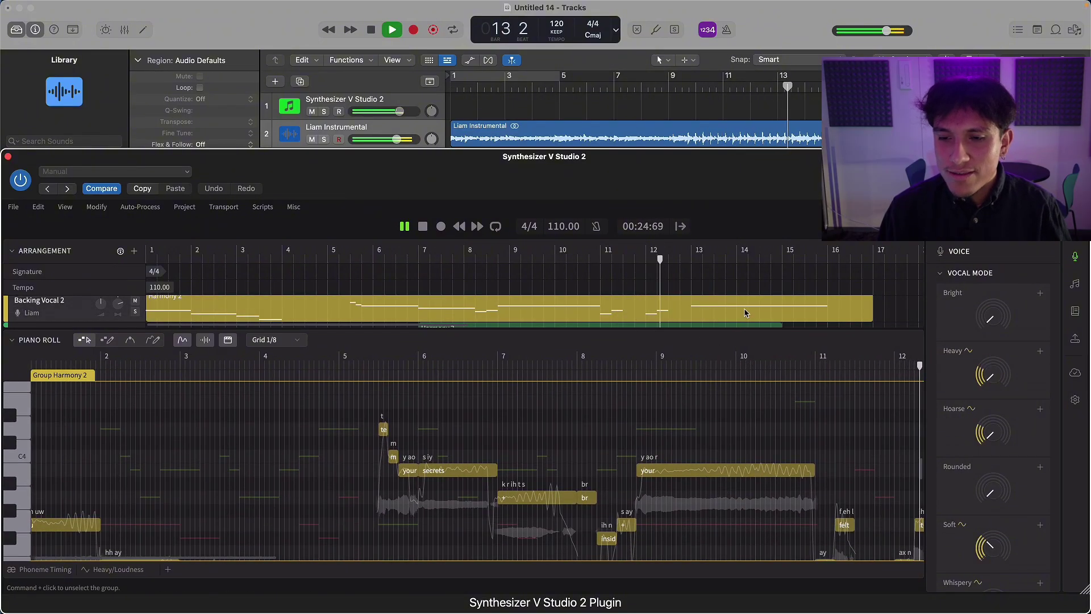
{"action": "scroll", "coordinate": [746, 312], "scroll_direction": "down", "scroll_amount": 2}
{"action": "left_click", "coordinate": [747, 313]}
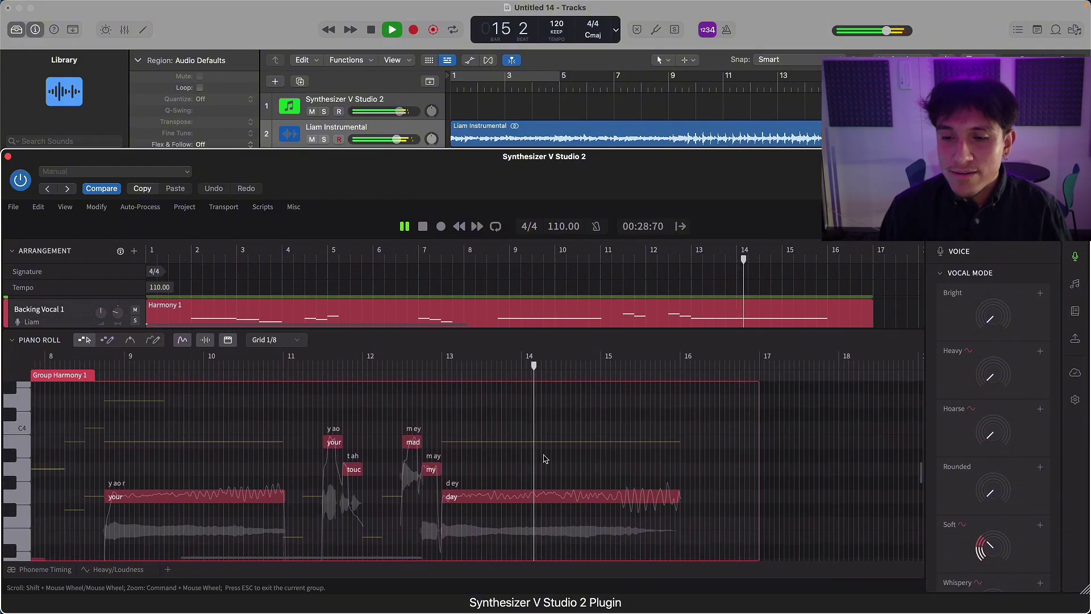
{"action": "scroll", "coordinate": [745, 312], "scroll_direction": "up", "scroll_amount": 2}
{"action": "left_click", "coordinate": [742, 312]}
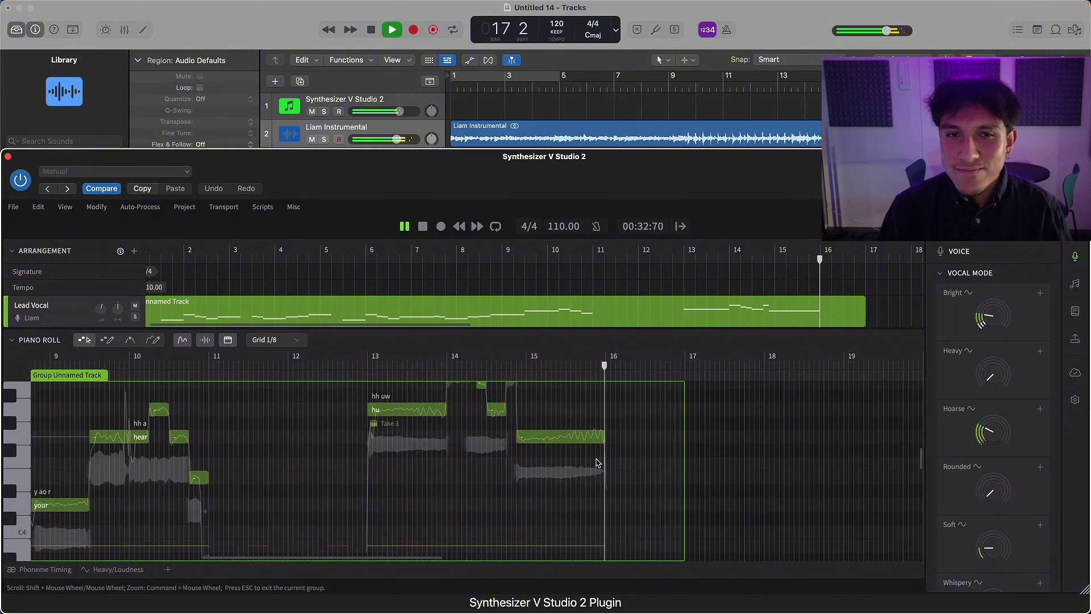
{"action": "left_click", "coordinate": [630, 68]}
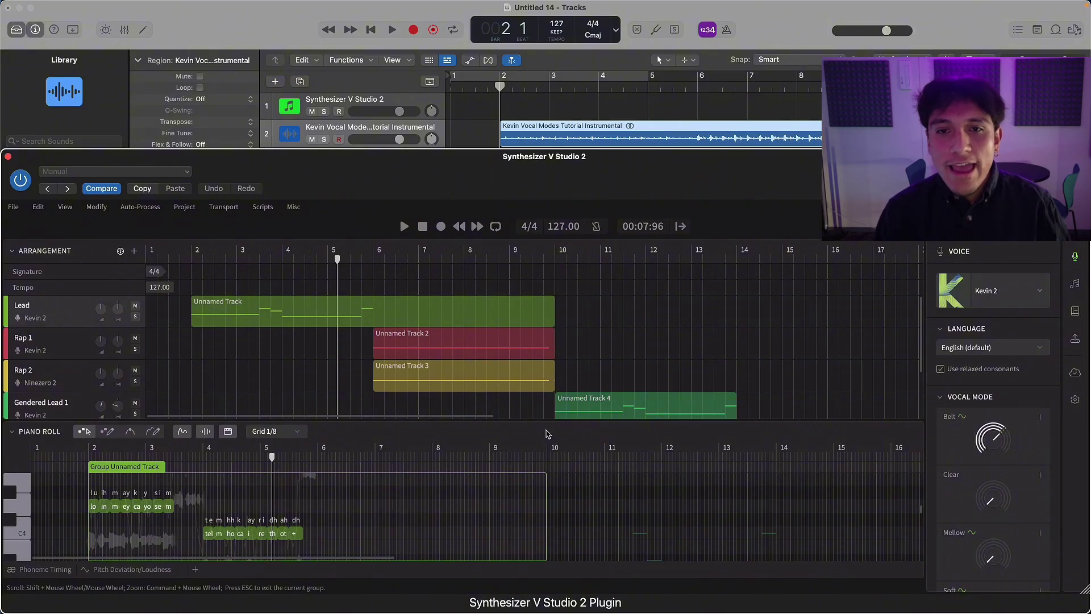
- Check the voices on the Lead, Rap 2 and Gendered Lead 2 parts, then reselect Lead
{"action": "left_click", "coordinate": [516, 315]}
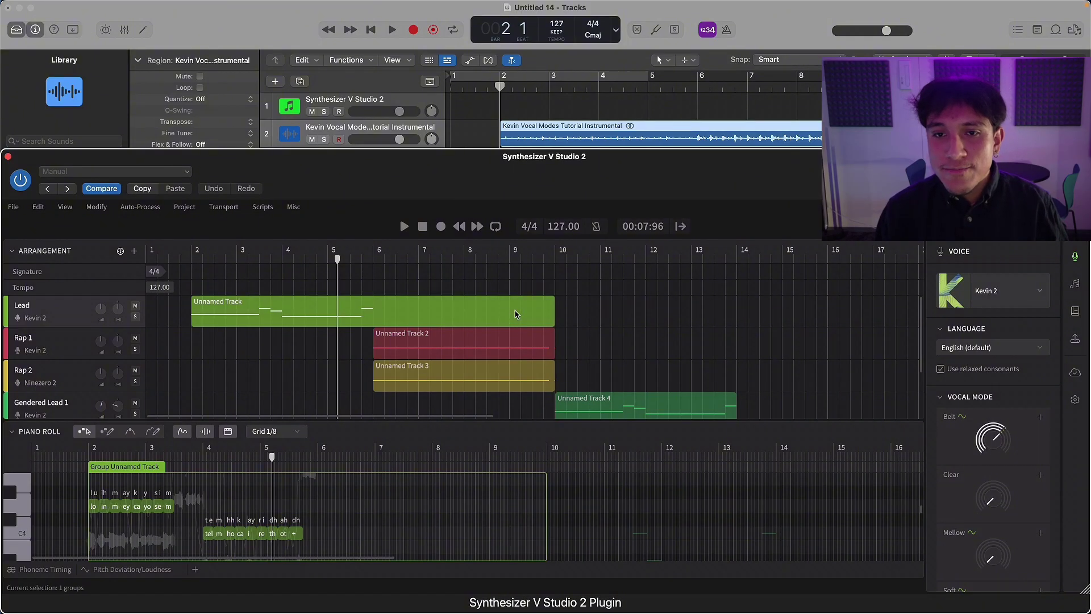
{"action": "left_click", "coordinate": [522, 380]}
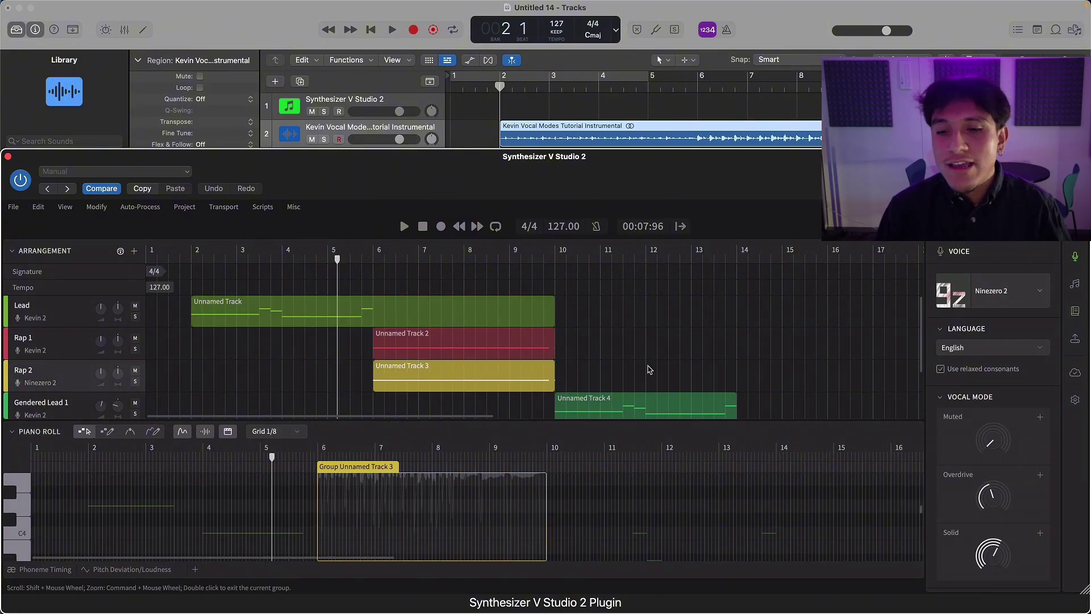
{"action": "scroll", "coordinate": [649, 370], "scroll_direction": "down", "scroll_amount": 2}
{"action": "left_click", "coordinate": [673, 376]}
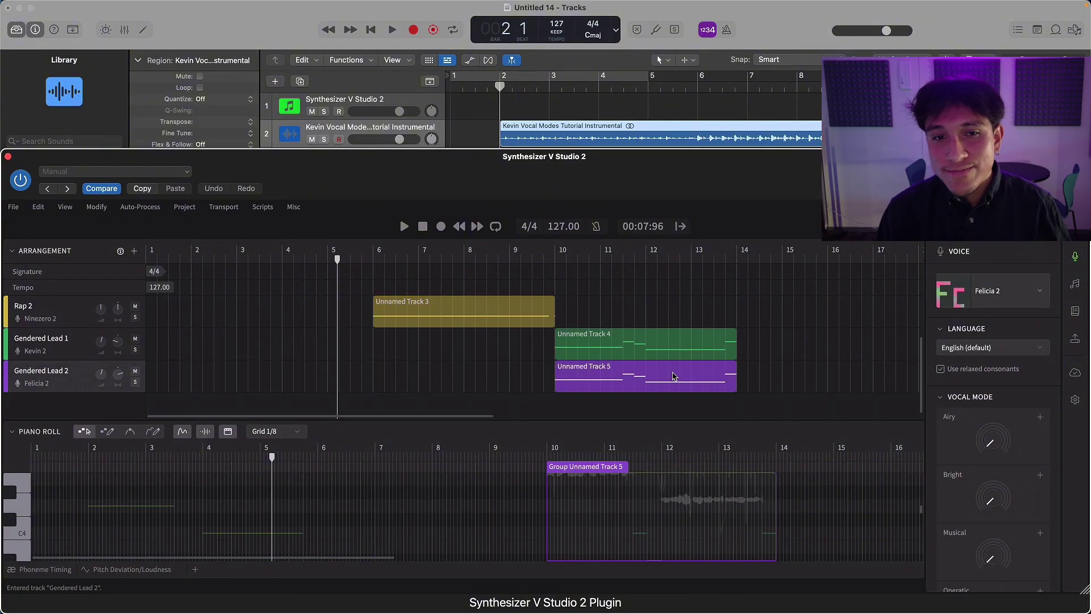
{"action": "scroll", "coordinate": [650, 335], "scroll_direction": "up", "scroll_amount": 2}
{"action": "left_click", "coordinate": [515, 307]}
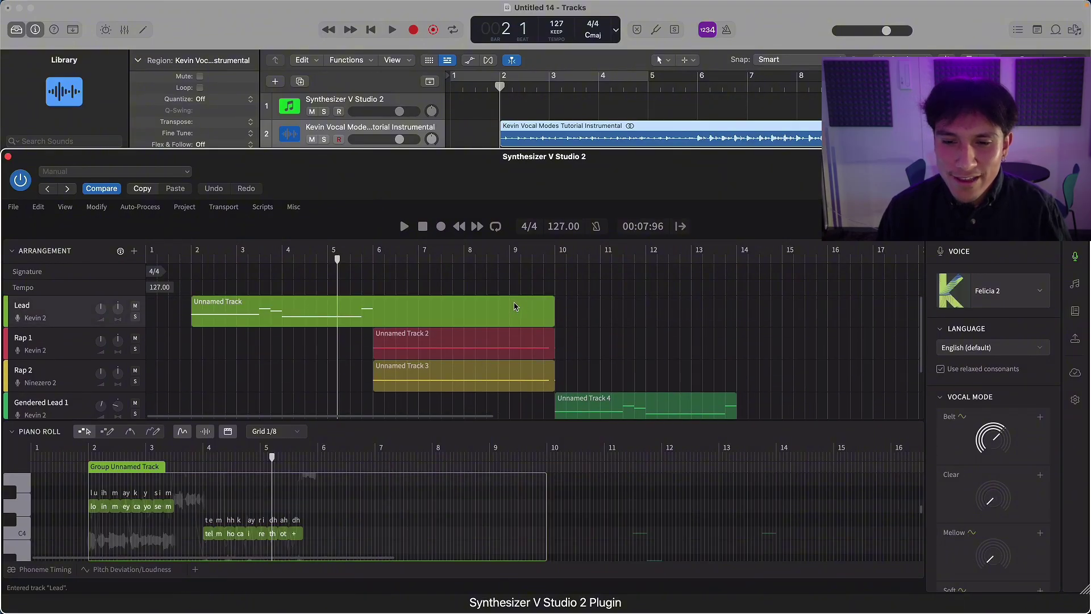
- Play the song through Rap 1, Rap 2, Gendered Lead 1 and Gendered Lead 2, stopping at bar 14
{"action": "left_click", "coordinate": [523, 108]}
{"action": "key", "text": "space"}
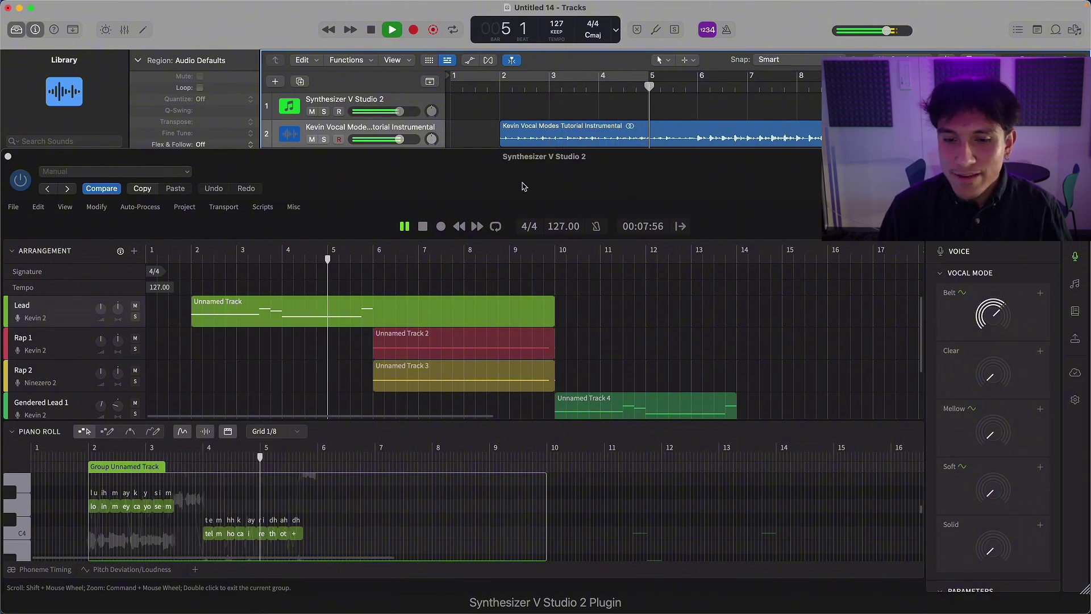
{"action": "left_click", "coordinate": [489, 343]}
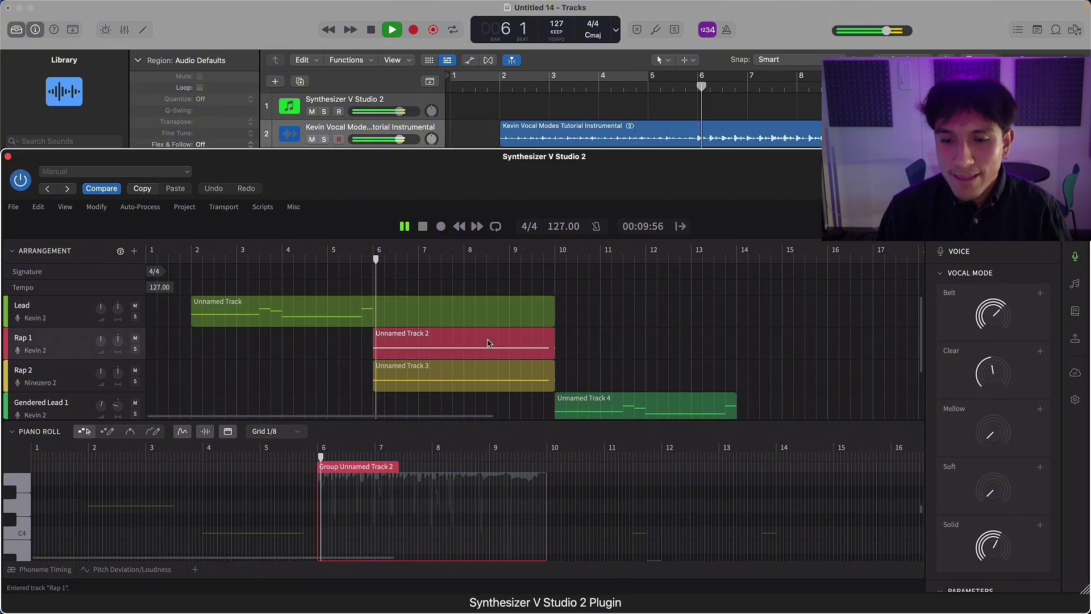
{"action": "left_click", "coordinate": [498, 379]}
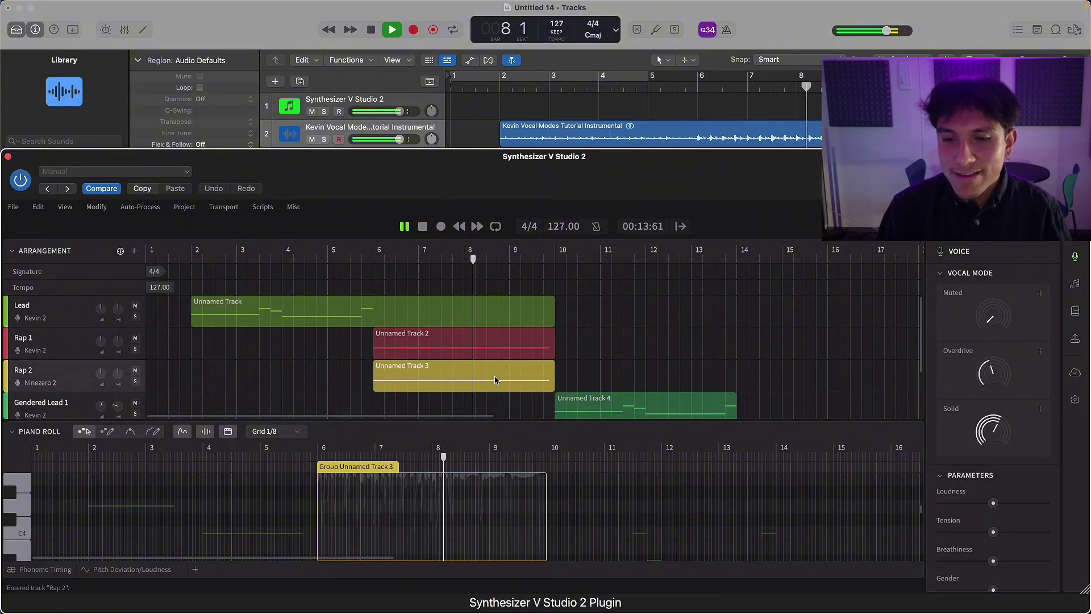
{"action": "scroll", "coordinate": [653, 386], "scroll_direction": "down", "scroll_amount": 3}
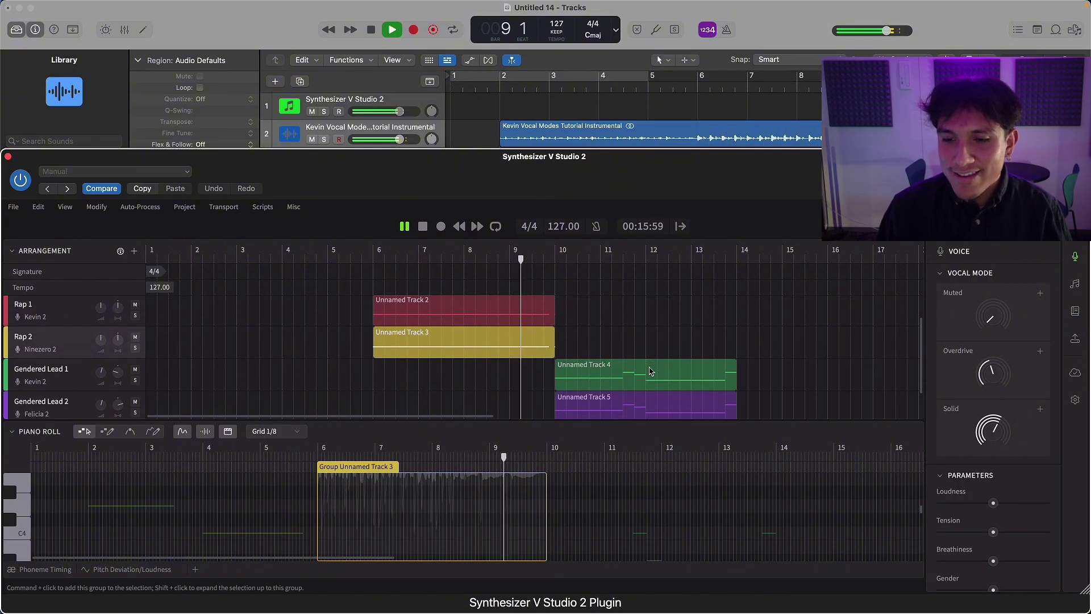
{"action": "left_click", "coordinate": [662, 367]}
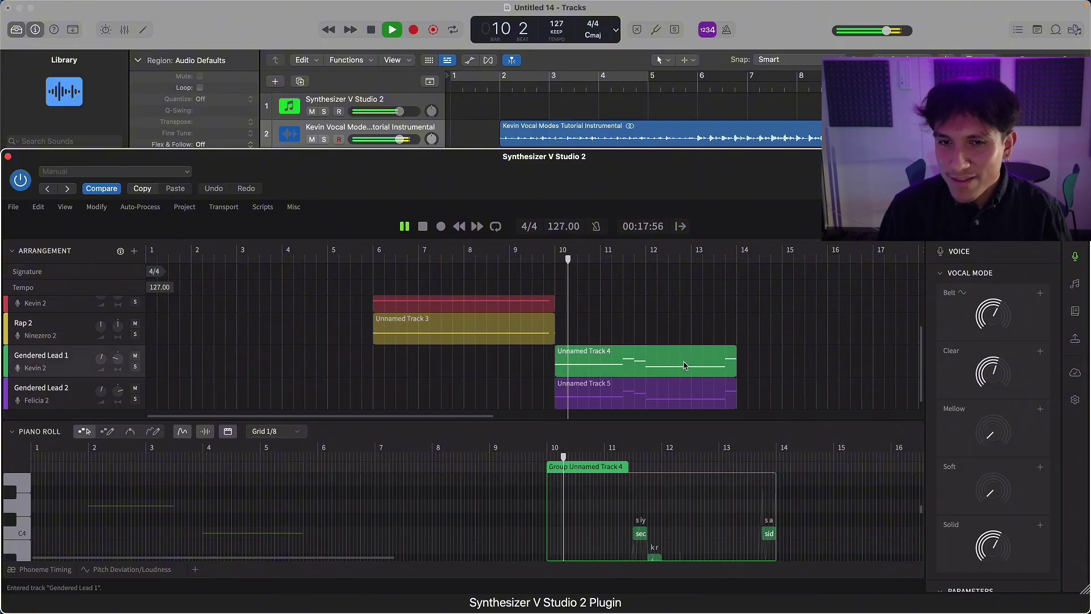
{"action": "left_click", "coordinate": [683, 394]}
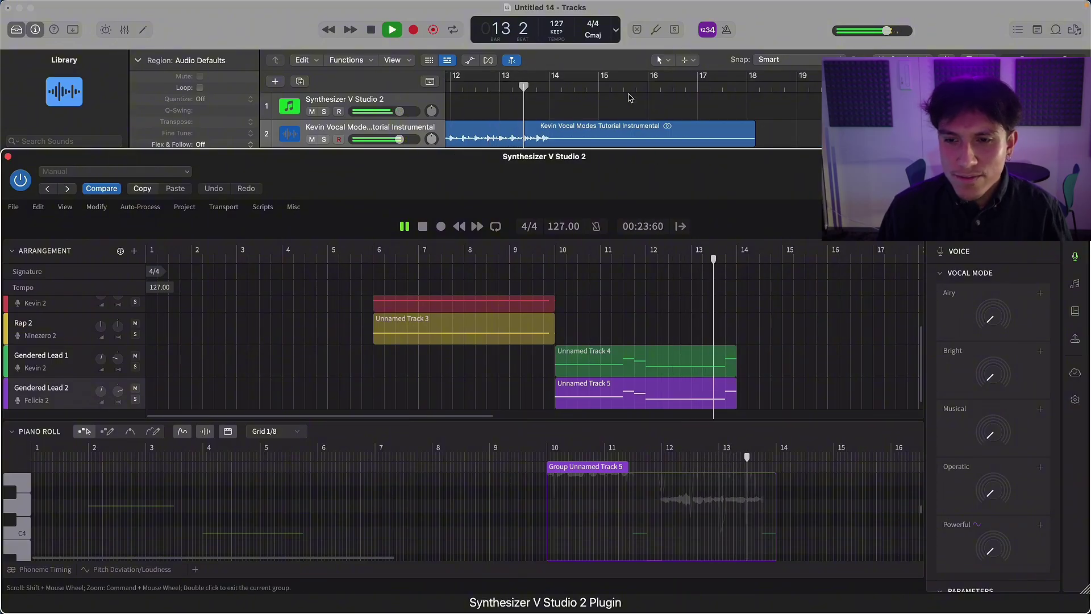
{"action": "left_click", "coordinate": [624, 67]}
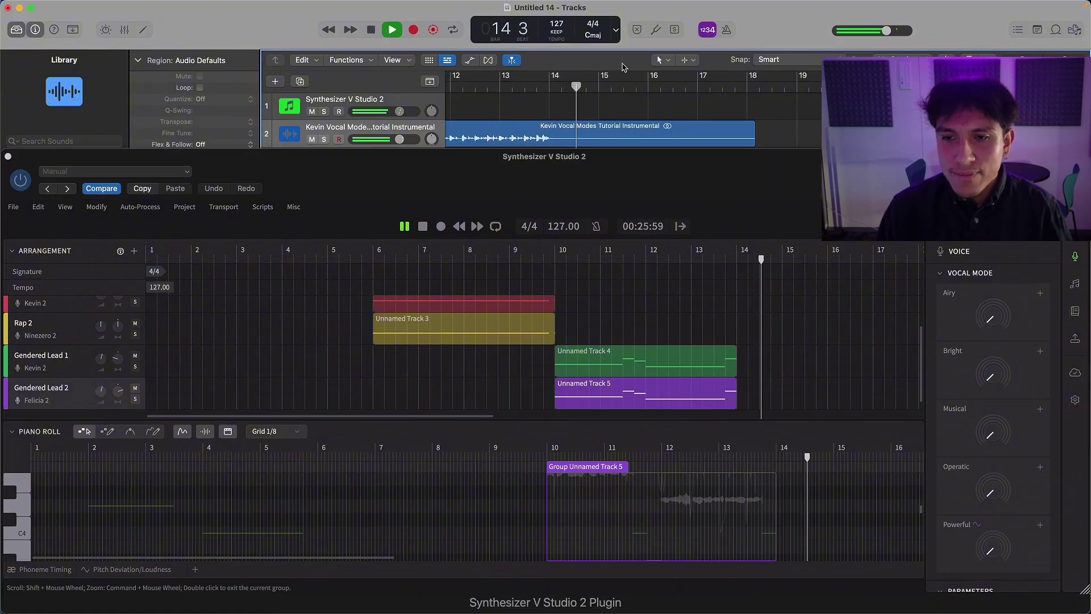
{"action": "key", "text": "space"}
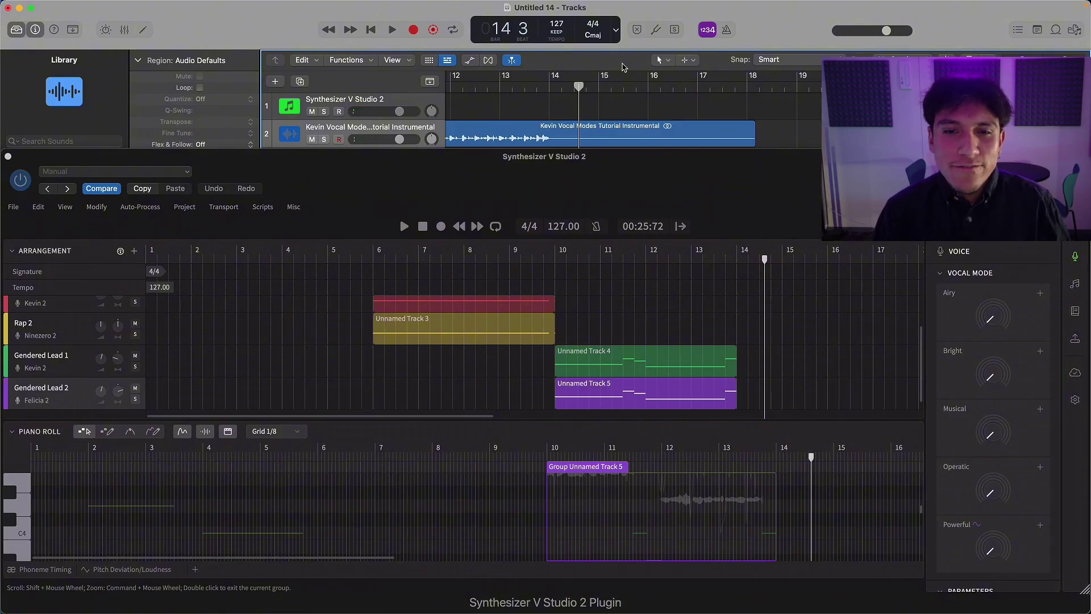
- Move the playhead to about bar 5, then inspect Rap 2 and Gendered Lead 1's Gender at maximum
{"action": "scroll", "coordinate": [353, 346], "scroll_direction": "up", "scroll_amount": 2}
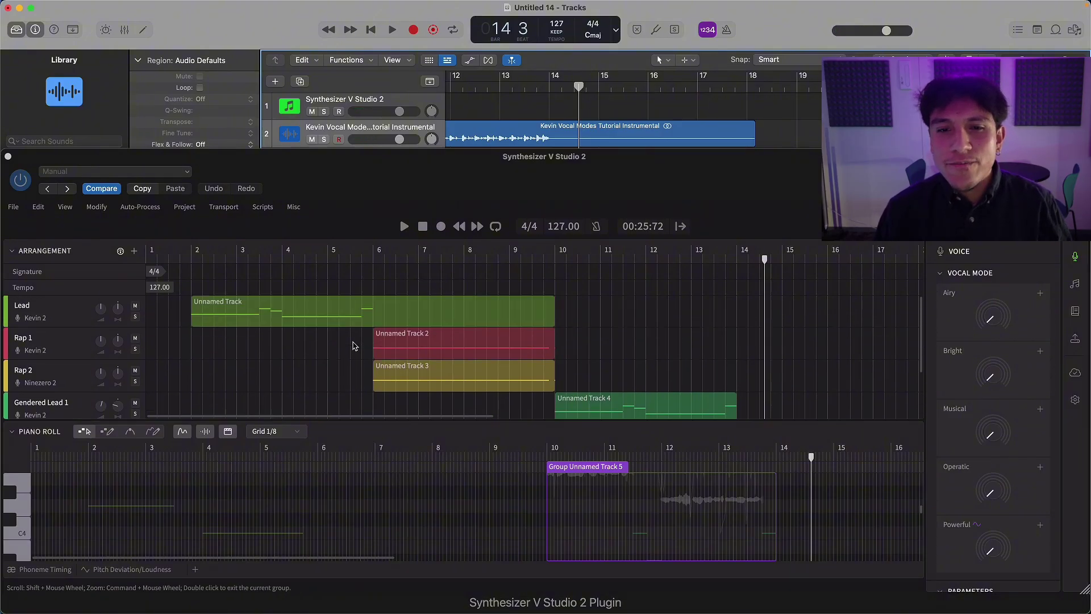
{"action": "left_click", "coordinate": [353, 300]}
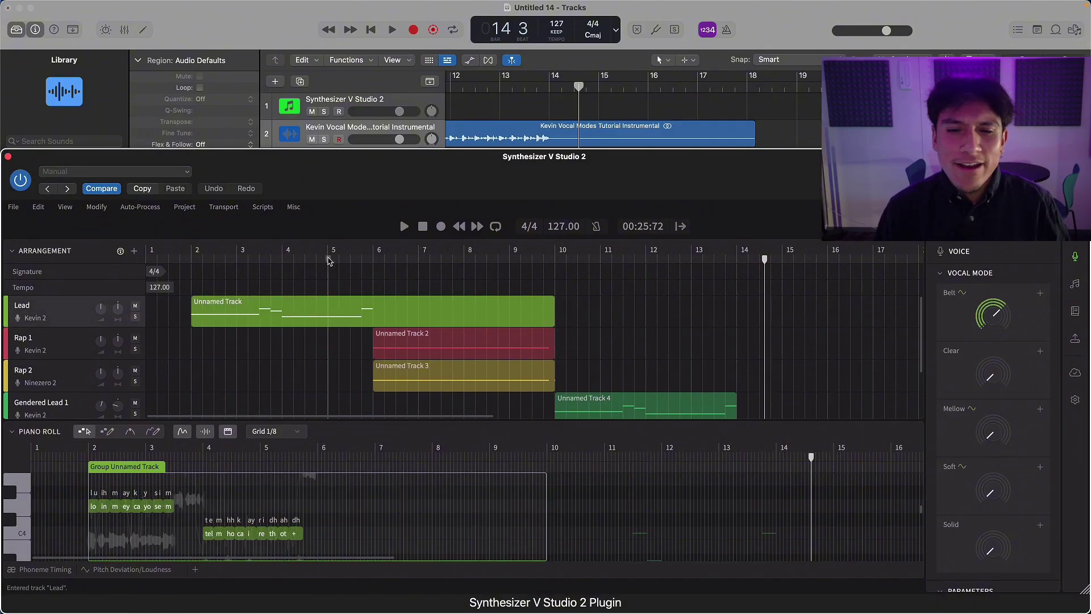
{"action": "mouse_move", "coordinate": [329, 261]}
{"action": "left_mouse_down"}
{"action": "mouse_move", "coordinate": [367, 263]}
{"action": "mouse_move", "coordinate": [332, 270]}
{"action": "left_mouse_up"}
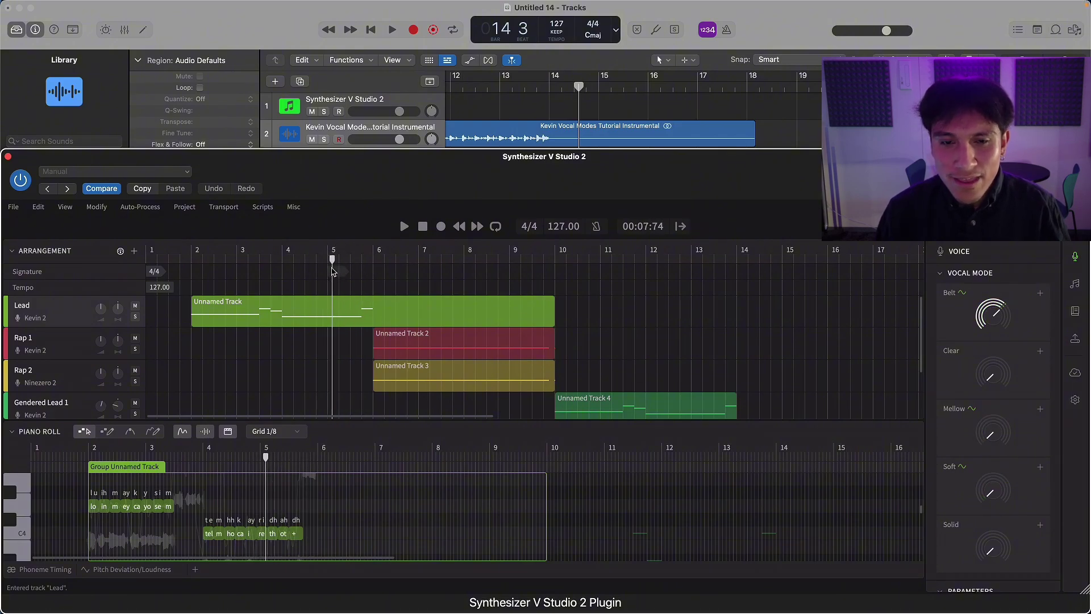
{"action": "left_click", "coordinate": [486, 389]}
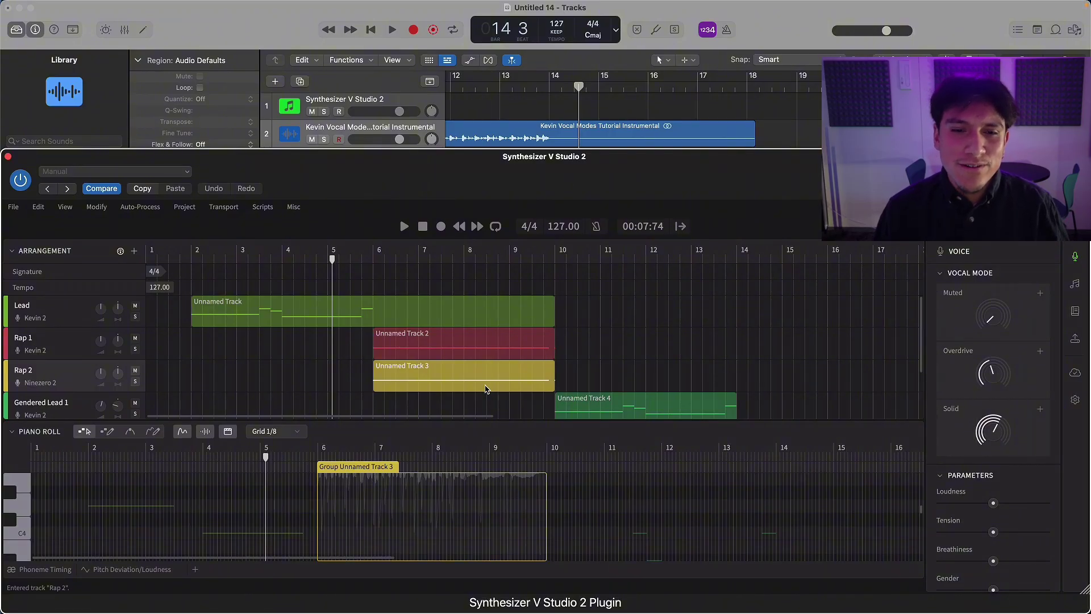
{"action": "scroll", "coordinate": [674, 369], "scroll_direction": "down", "scroll_amount": 4}
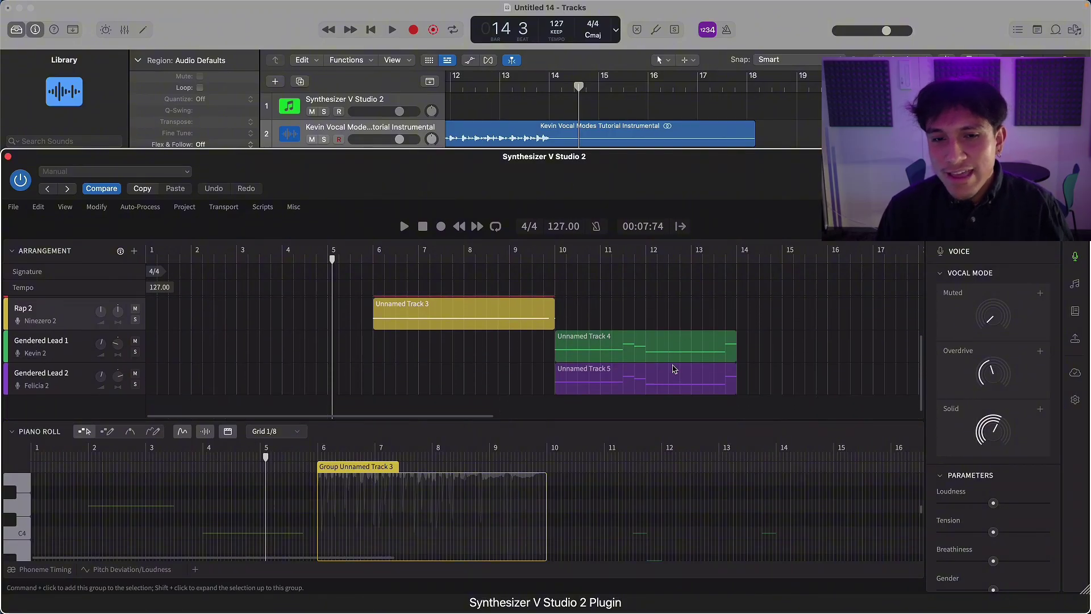
{"action": "left_click", "coordinate": [687, 350]}
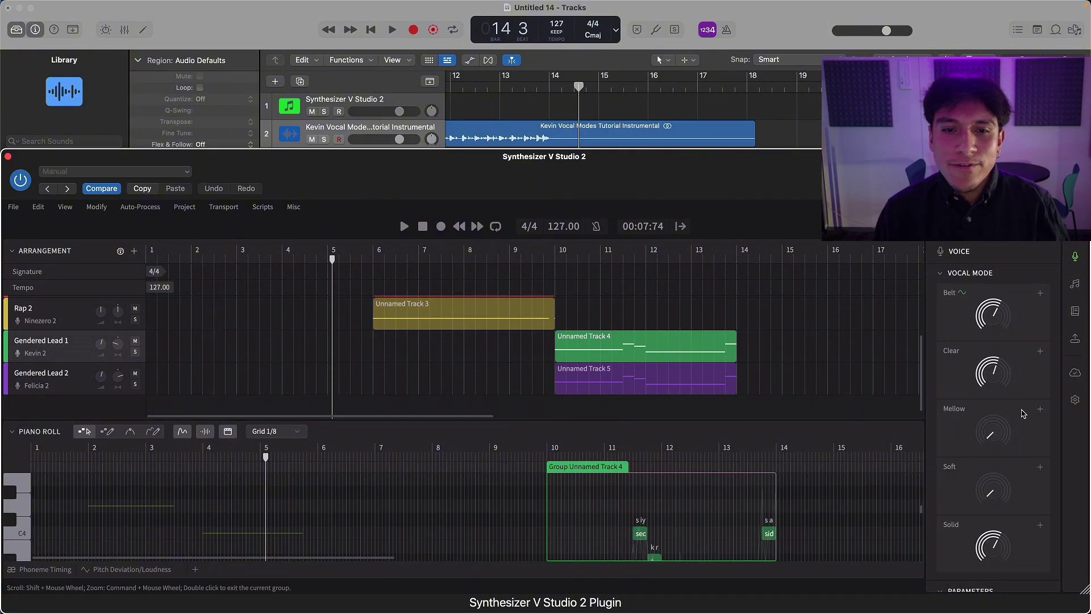
{"action": "scroll", "coordinate": [1023, 414], "scroll_direction": "down", "scroll_amount": 8}
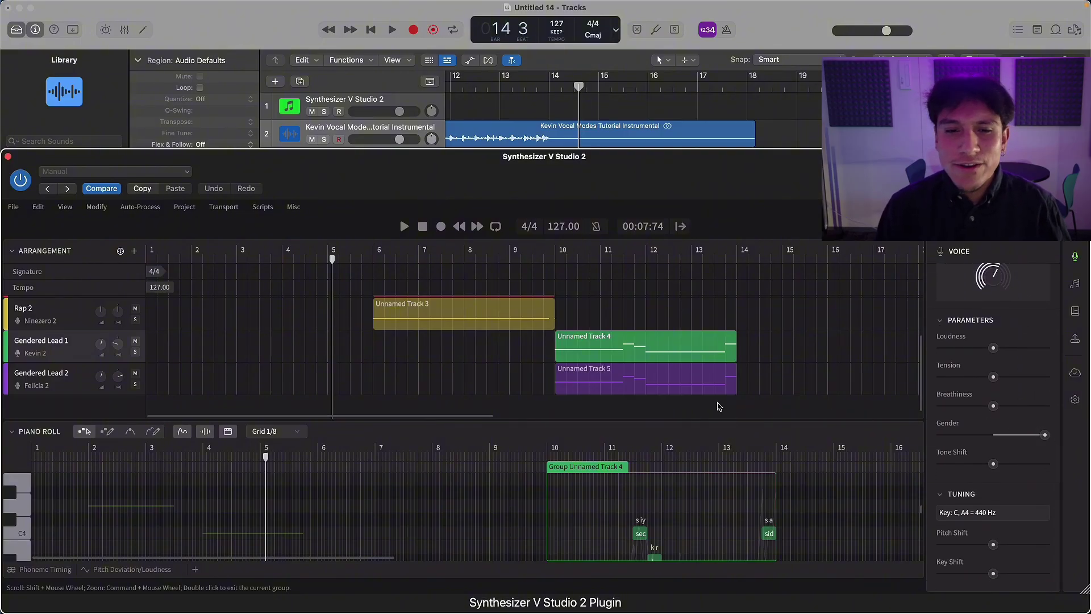
- Select the Gendered Lead 2 part, sung by Felicia 2, with Gender reading 1.000
{"action": "left_click", "coordinate": [706, 377]}
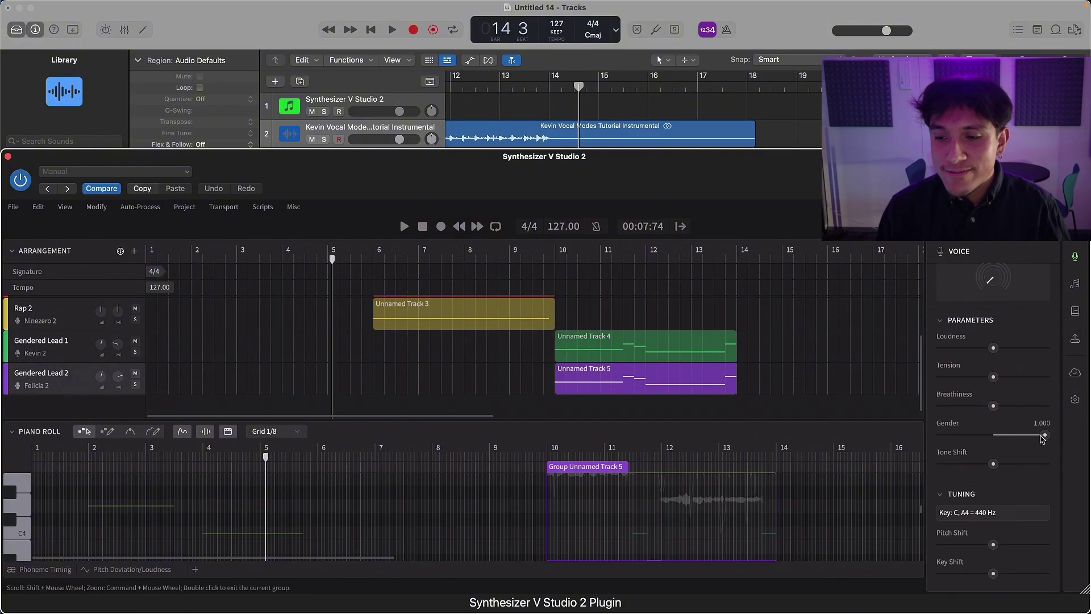